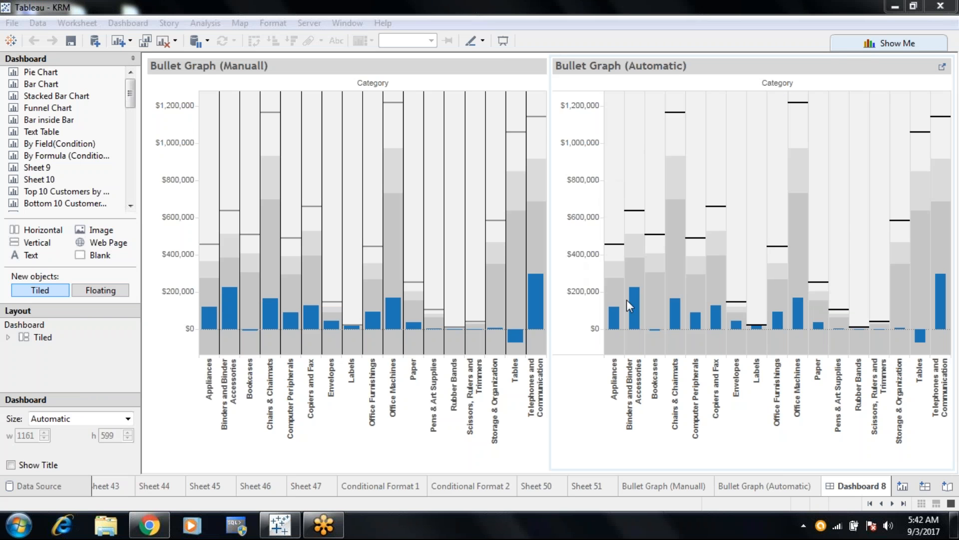
# Review the Bullet Graph (Automatic) sheet and Sheet 51, and add a new worksheet to the workbook.
pyautogui.click(747, 486)
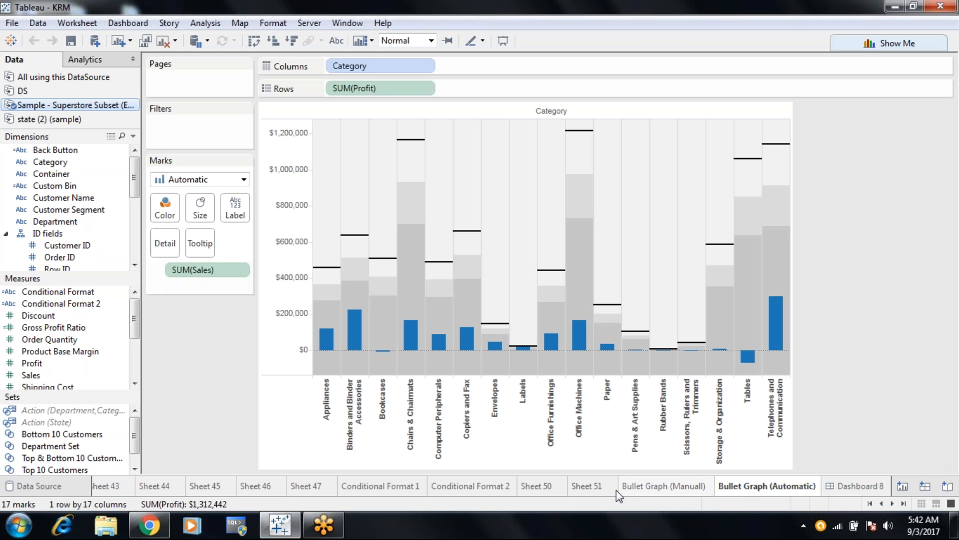
pyautogui.click(584, 487)
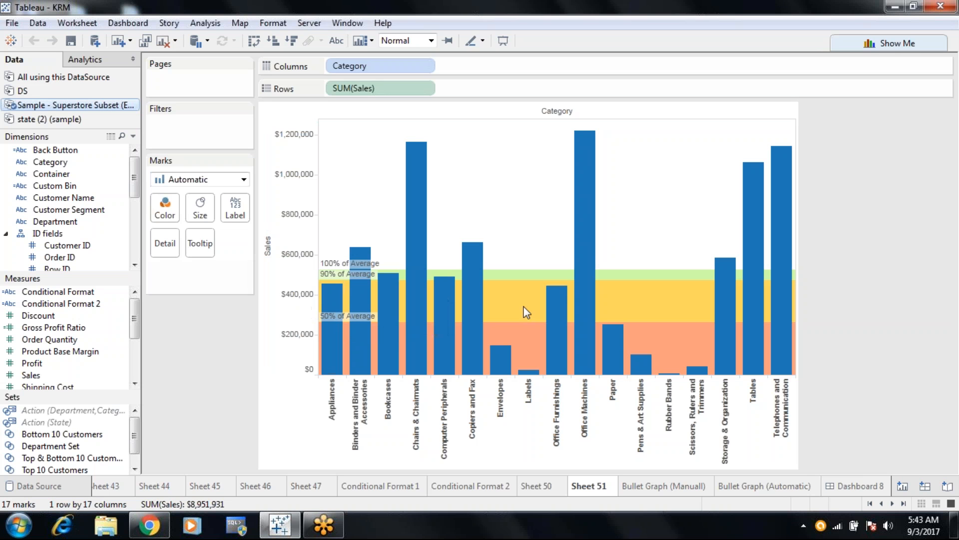
pyautogui.click(903, 486)
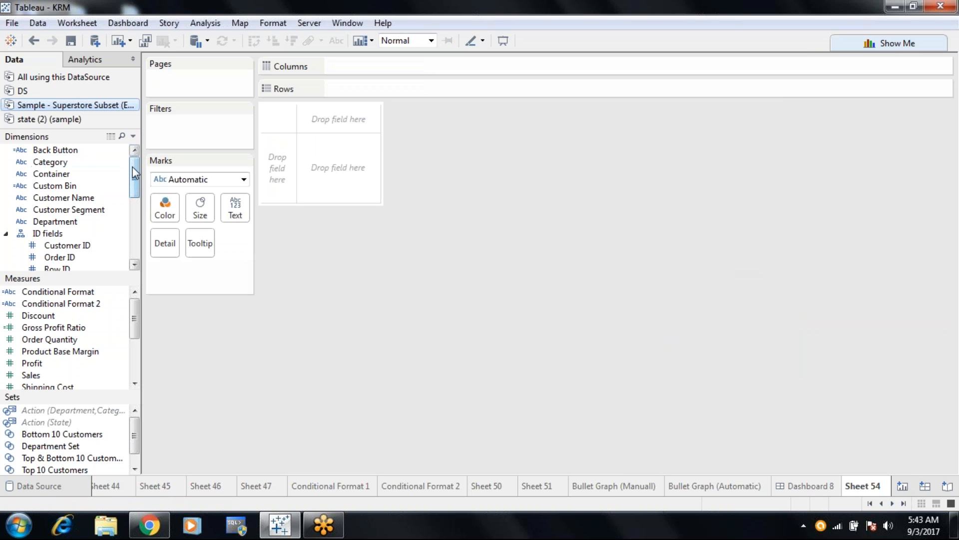
# Build a chart on the new sheet with Category on Columns and the Sales and Profit measures on Rows.
pyautogui.moveTo(133, 166)
pyautogui.mouseDown()
pyautogui.moveTo(133, 240)
pyautogui.moveTo(128, 175)
pyautogui.mouseUp()
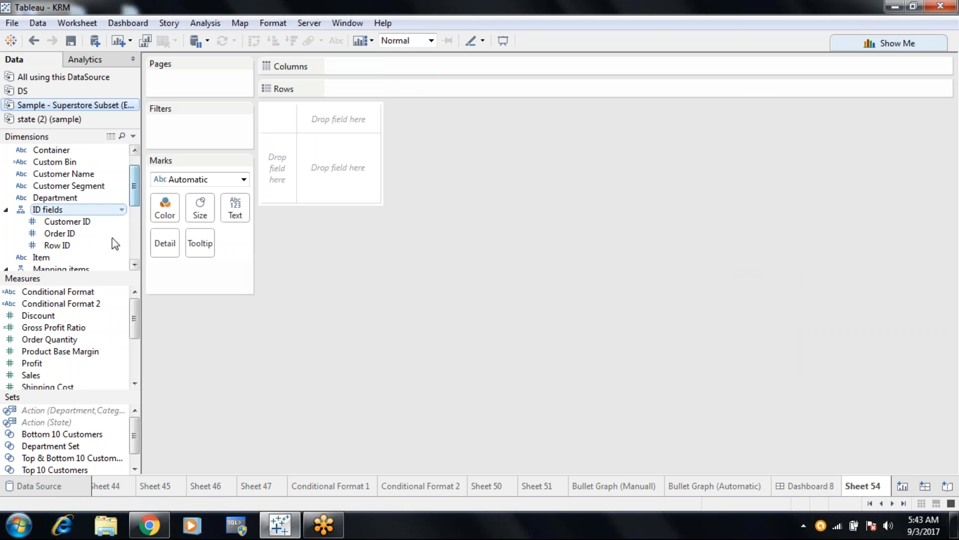
pyautogui.moveTo(81, 279); pyautogui.dragTo(77, 358)
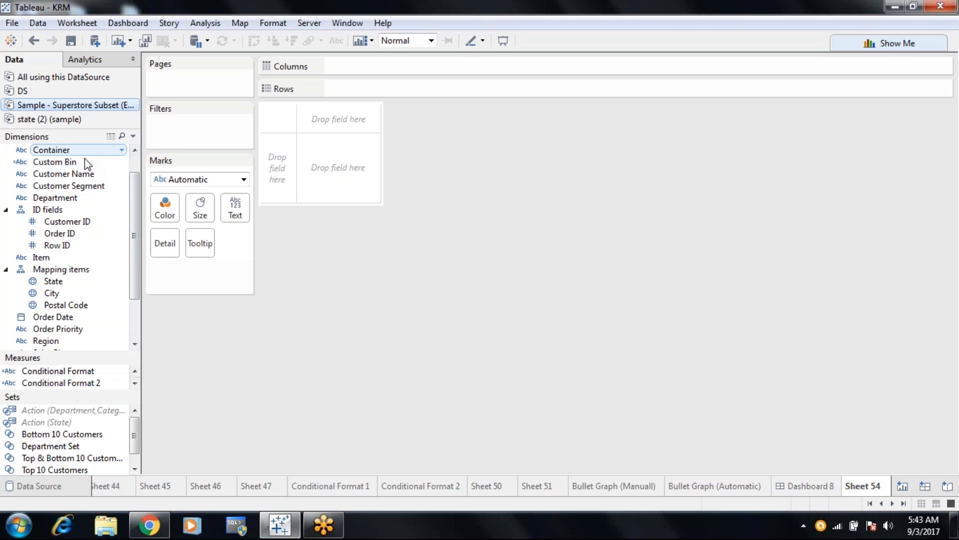
pyautogui.moveTo(132, 192); pyautogui.dragTo(372, 66)
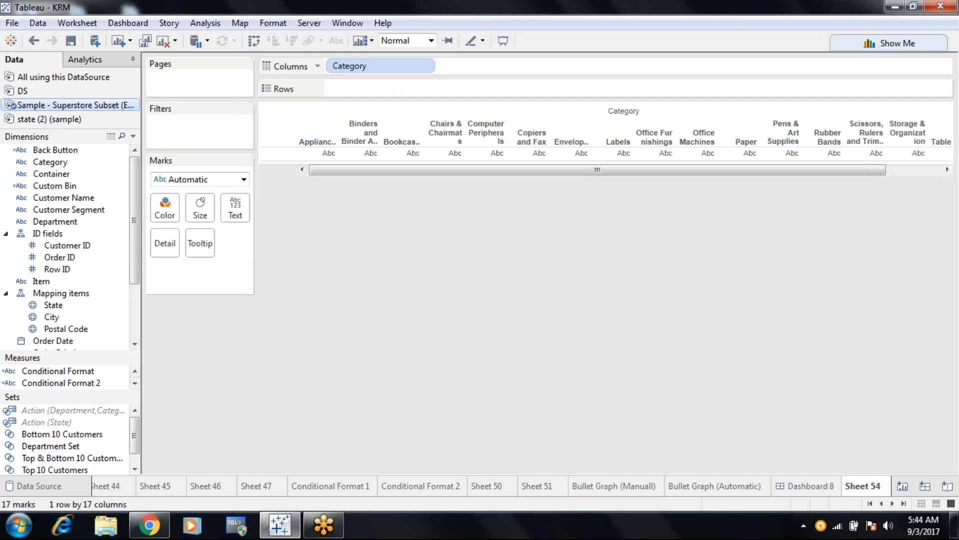
pyautogui.moveTo(48, 356); pyautogui.dragTo(58, 222)
pyautogui.moveTo(31, 332); pyautogui.dragTo(330, 88)
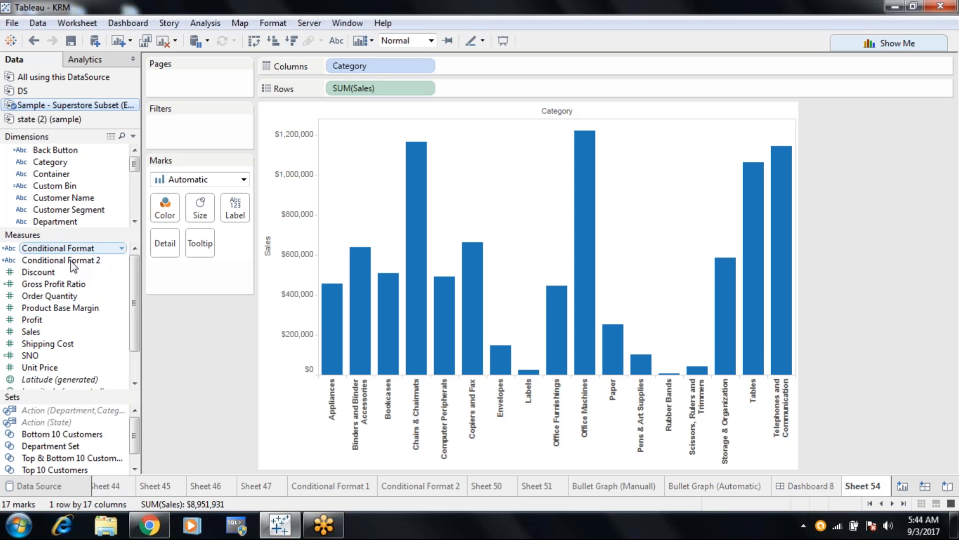
pyautogui.moveTo(44, 315); pyautogui.dragTo(461, 84)
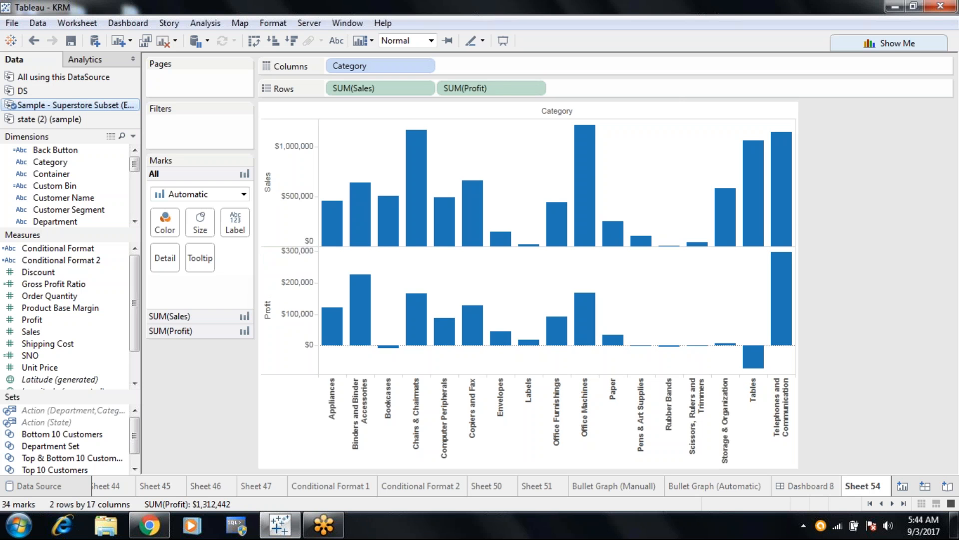
# Combine Profit with Sales in one view by applying Dual axis to SUM(Profit).
pyautogui.moveTo(793, 174)
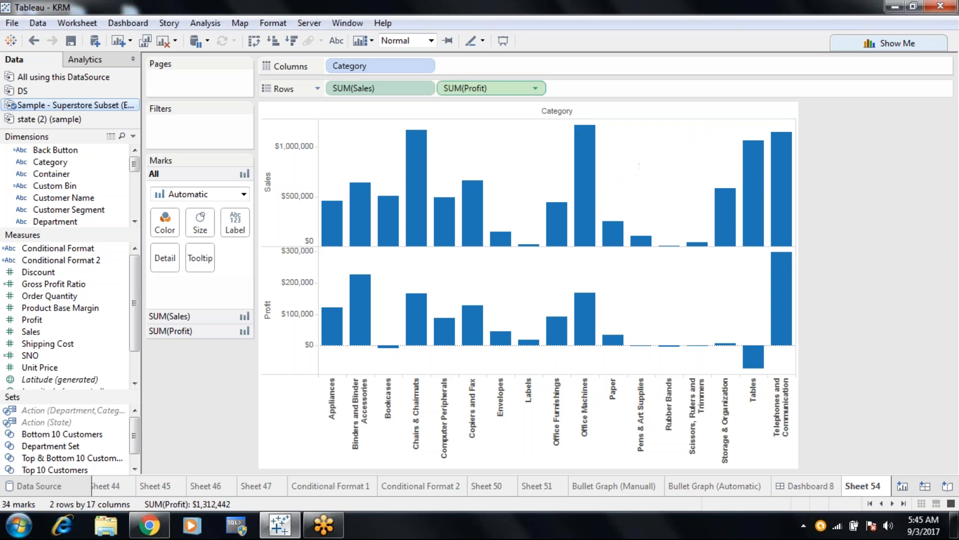
pyautogui.click(536, 90)
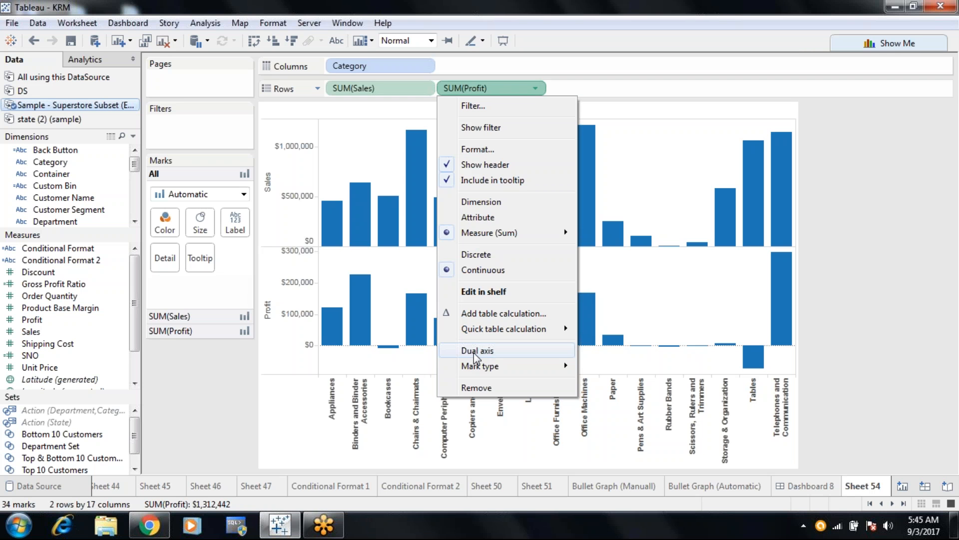
pyautogui.click(475, 351)
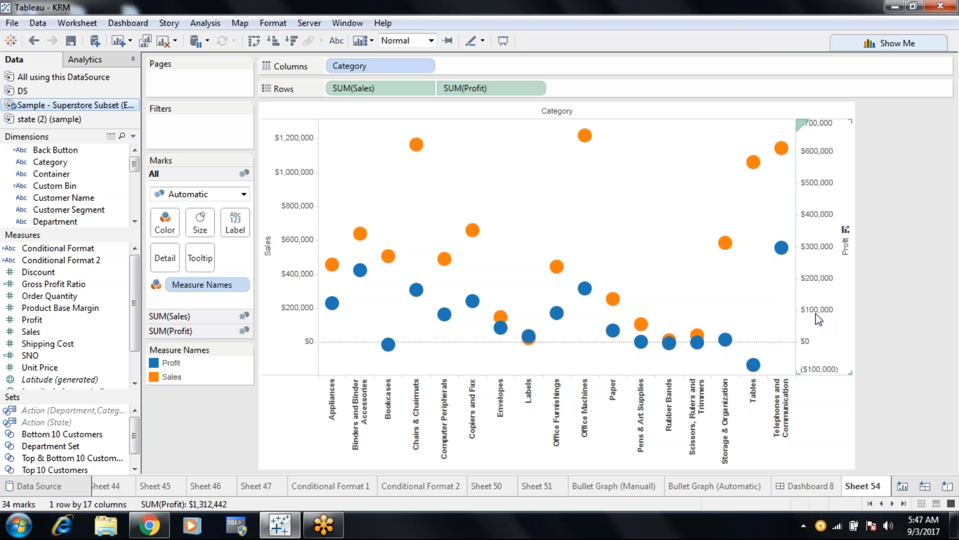
# Synchronize the Profit axis with the Sales axis.
pyautogui.rightClick(817, 286)
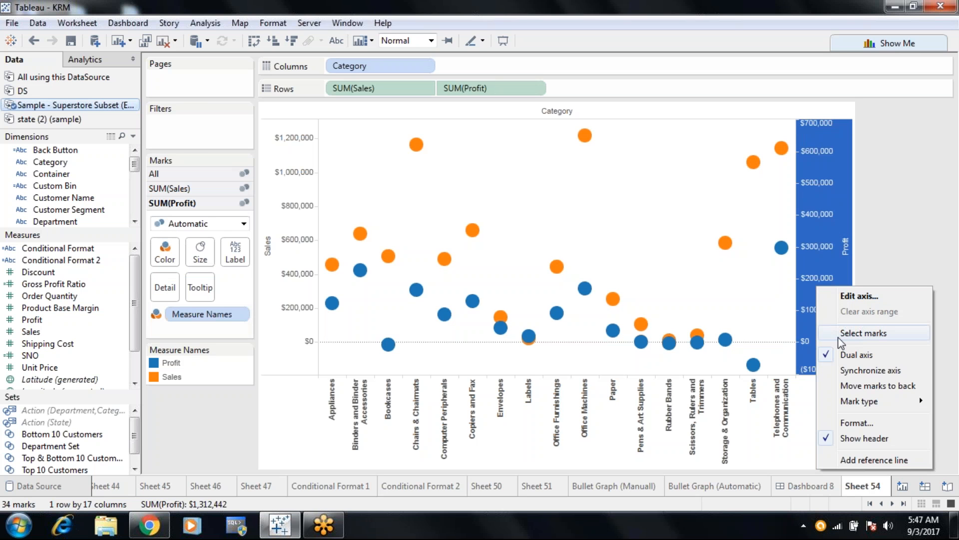
pyautogui.click(845, 371)
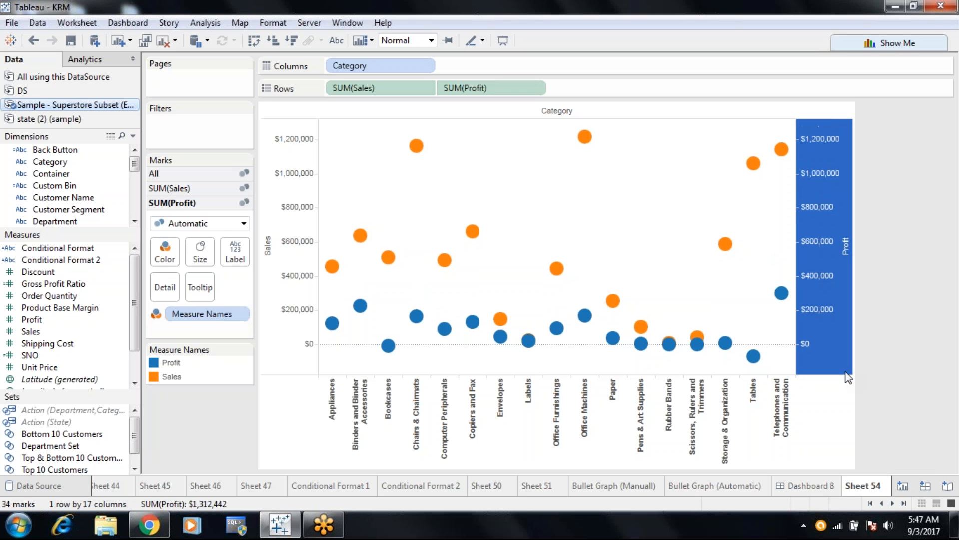
pyautogui.click(840, 350)
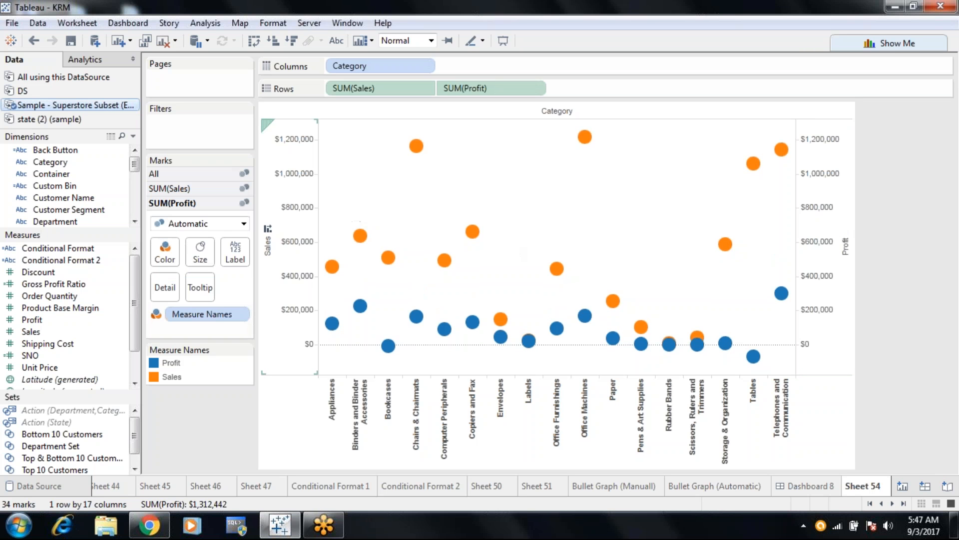
# Change the mark type of SUM(Profit) to Bar, leaving the SUM(Sales) marks on Automatic.
pyautogui.click(173, 190)
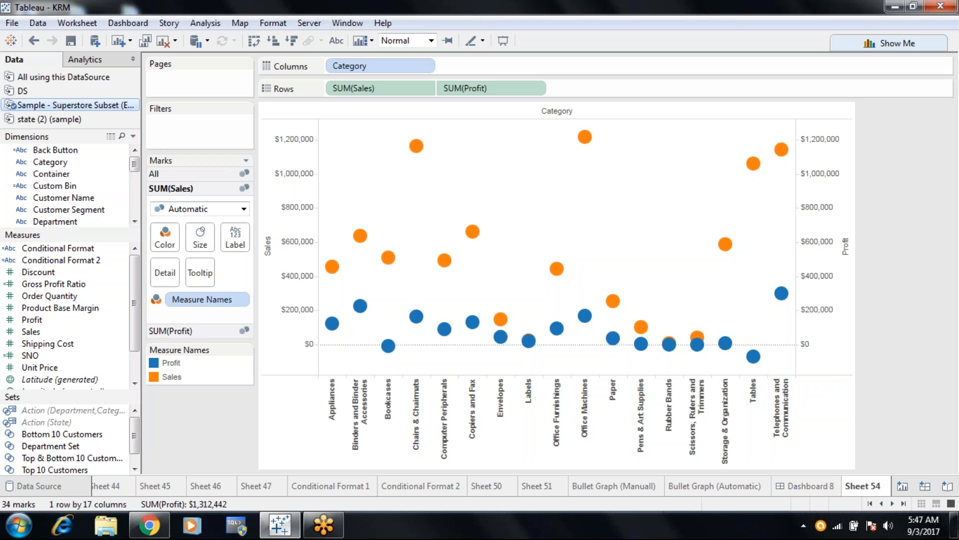
pyautogui.click(165, 331)
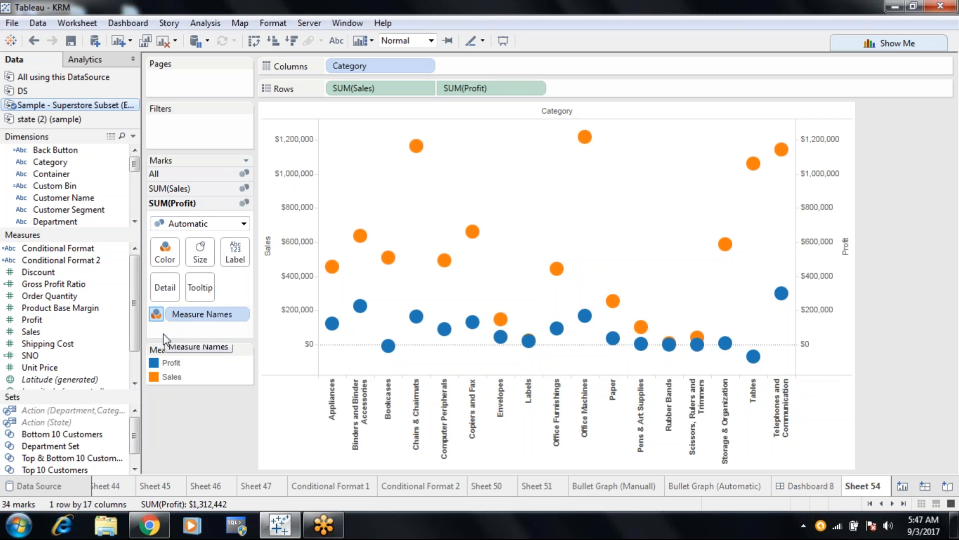
pyautogui.click(243, 224)
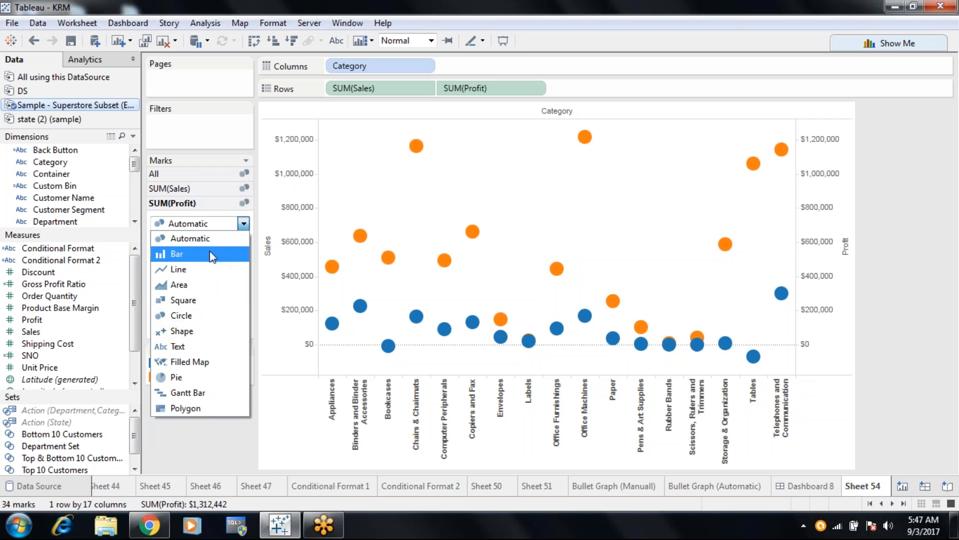
pyautogui.click(175, 434)
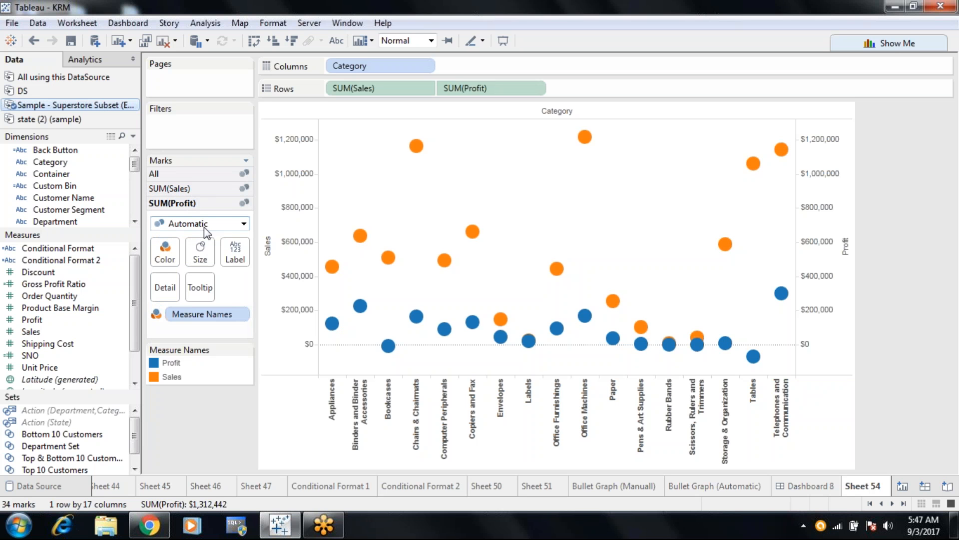
pyautogui.click(244, 225)
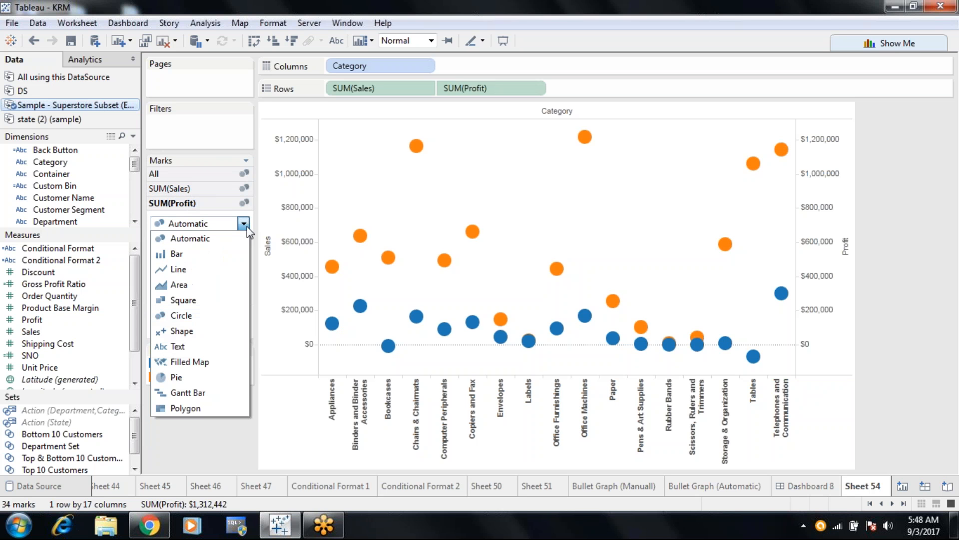
pyautogui.click(206, 254)
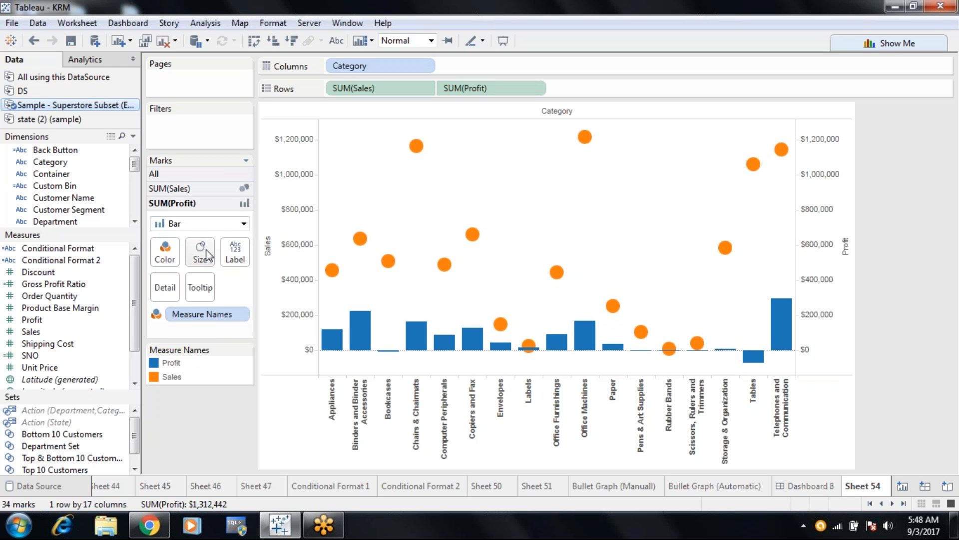
# Clear all fields and marks from the worksheet.
pyautogui.moveTo(332, 272)
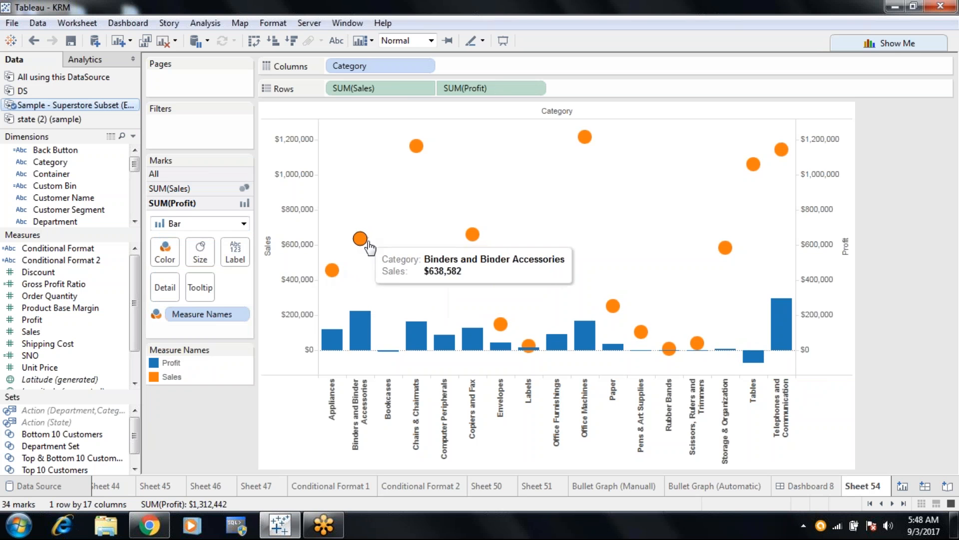
pyautogui.moveTo(448, 269)
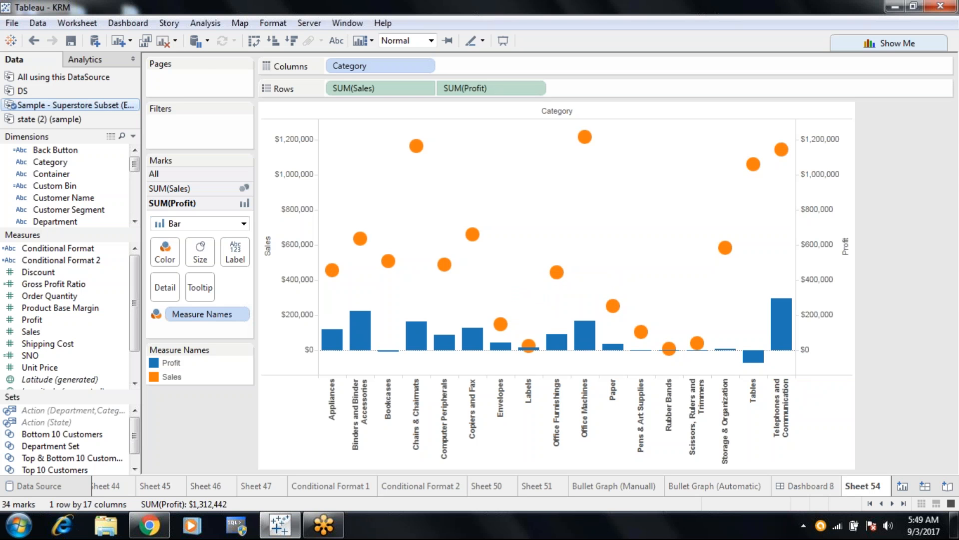
pyautogui.click(167, 44)
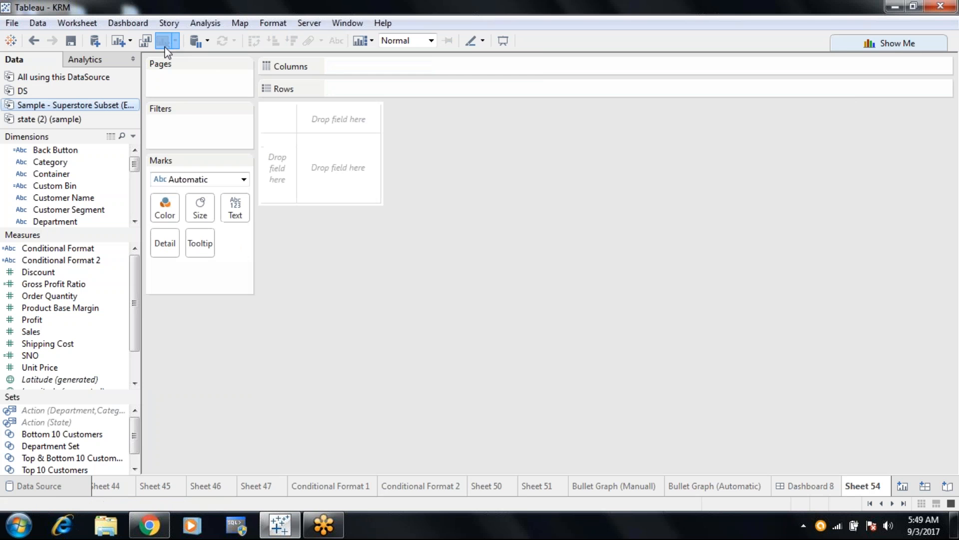
# Build a chart of Sales by Category, with Category on Columns and Sales on Rows.
pyautogui.click(99, 166)
pyautogui.moveTo(99, 166); pyautogui.dragTo(367, 72)
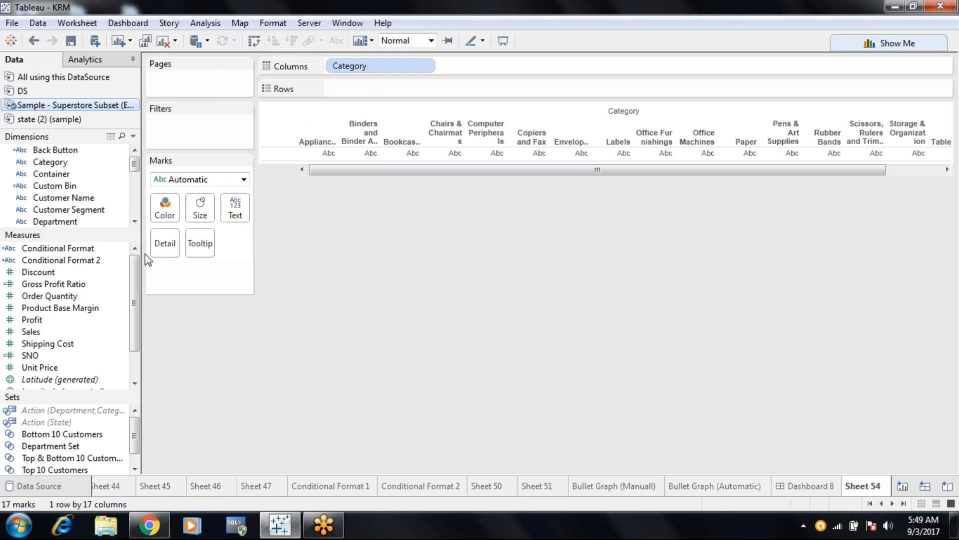
pyautogui.moveTo(31, 332); pyautogui.dragTo(352, 90)
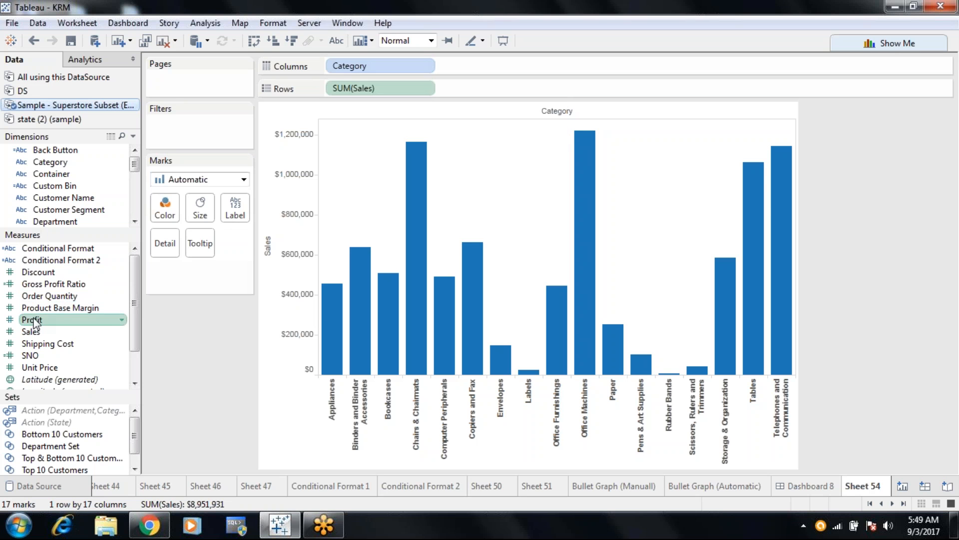
# Add Profit to the Sales chart as a second axis on the opposite side and synchronize the two axes.
pyautogui.moveTo(35, 324); pyautogui.dragTo(777, 190)
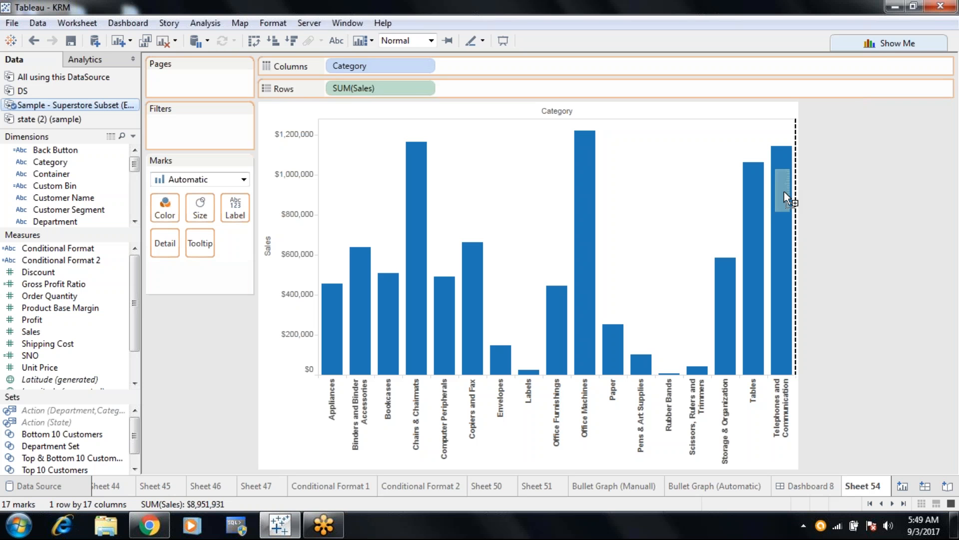
pyautogui.moveTo(784, 191); pyautogui.dragTo(784, 191)
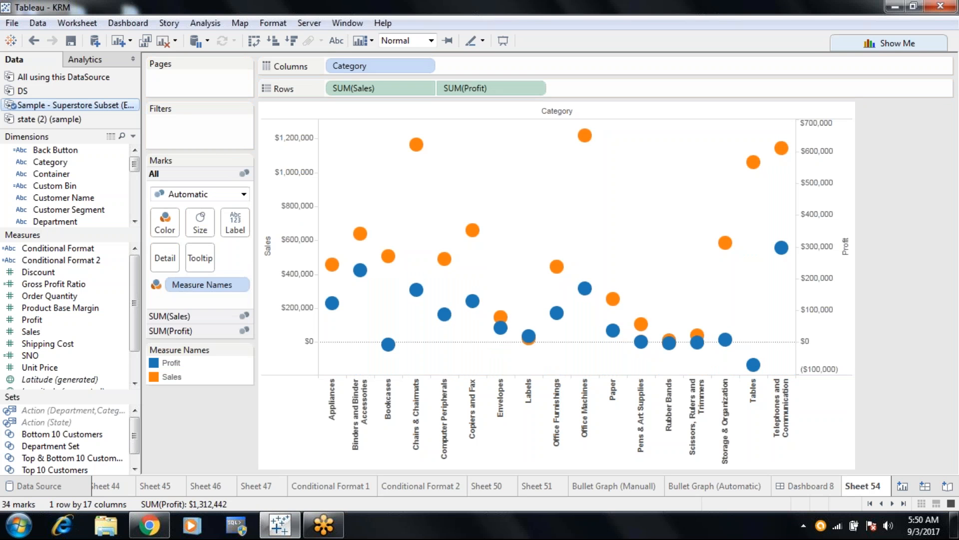
pyautogui.rightClick(808, 195)
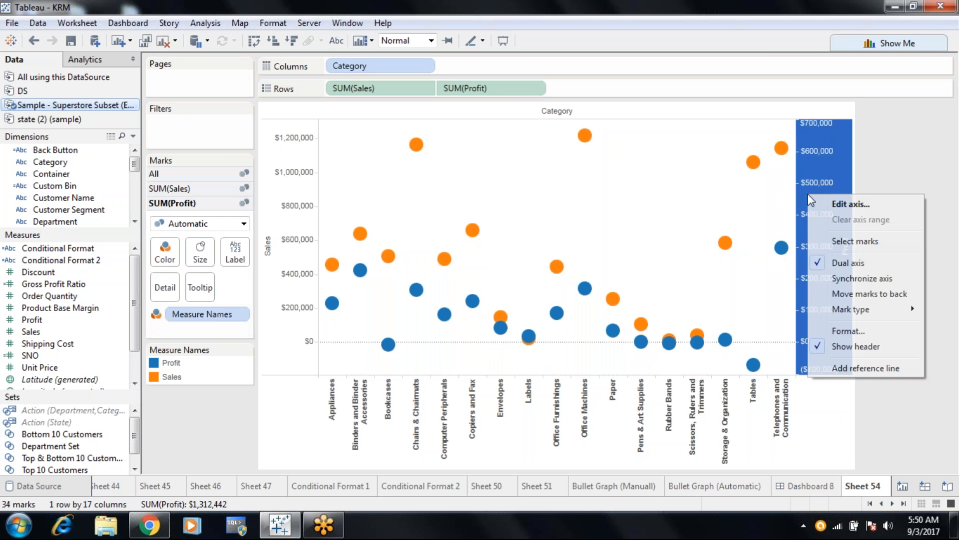
pyautogui.click(833, 283)
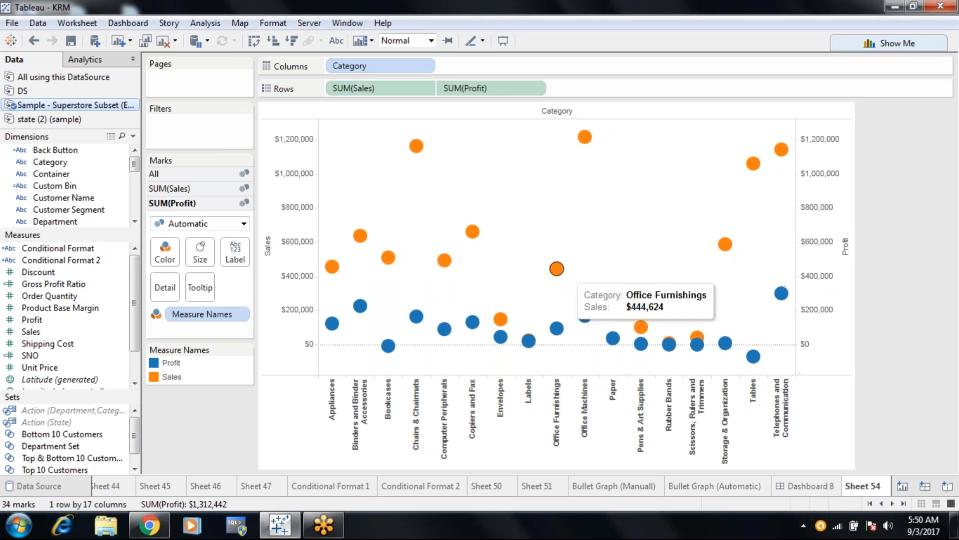
# Show the SUM(Profit) marks as bars in the dual-axis chart.
pyautogui.click(244, 225)
pyautogui.click(204, 256)
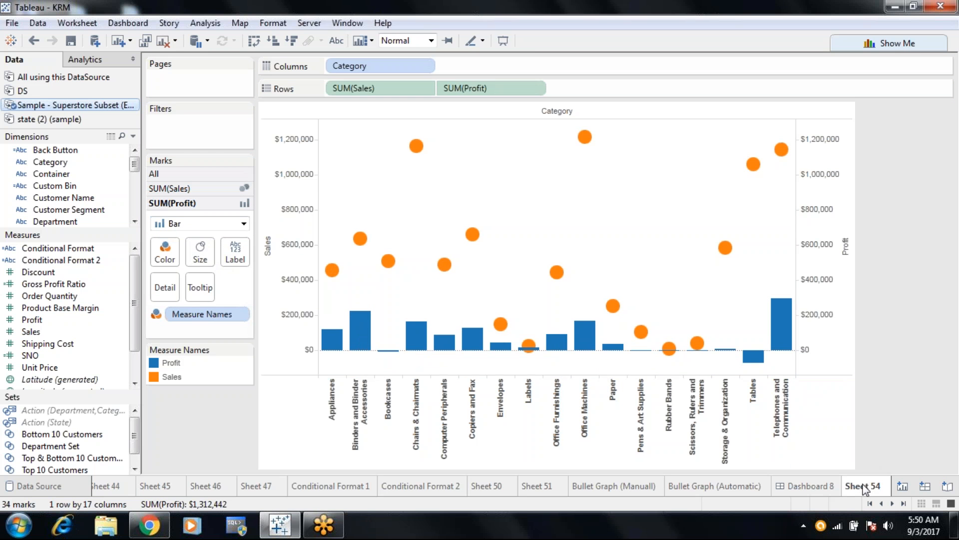
# Duplicate the Sheet 54 worksheet.
pyautogui.moveTo(864, 487)
pyautogui.rightClick(864, 488)
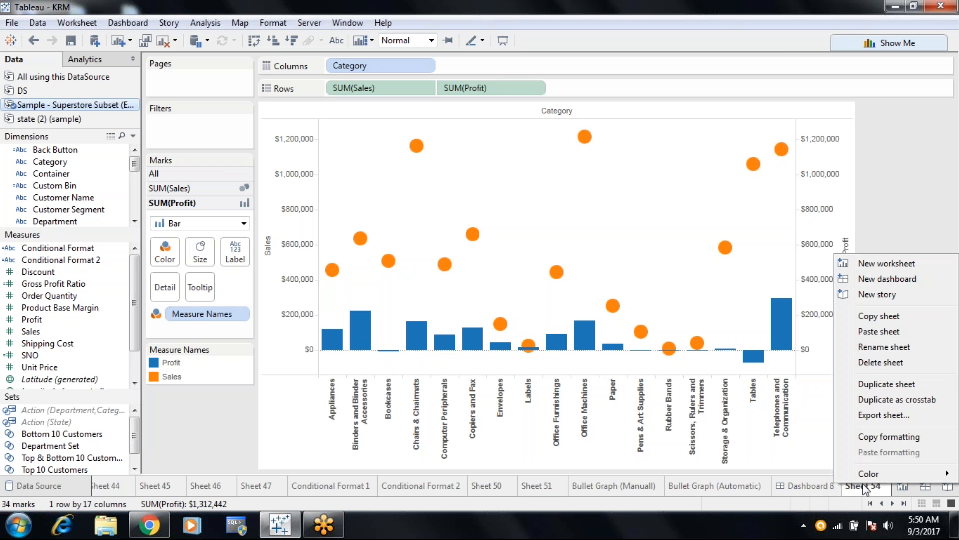
pyautogui.click(882, 386)
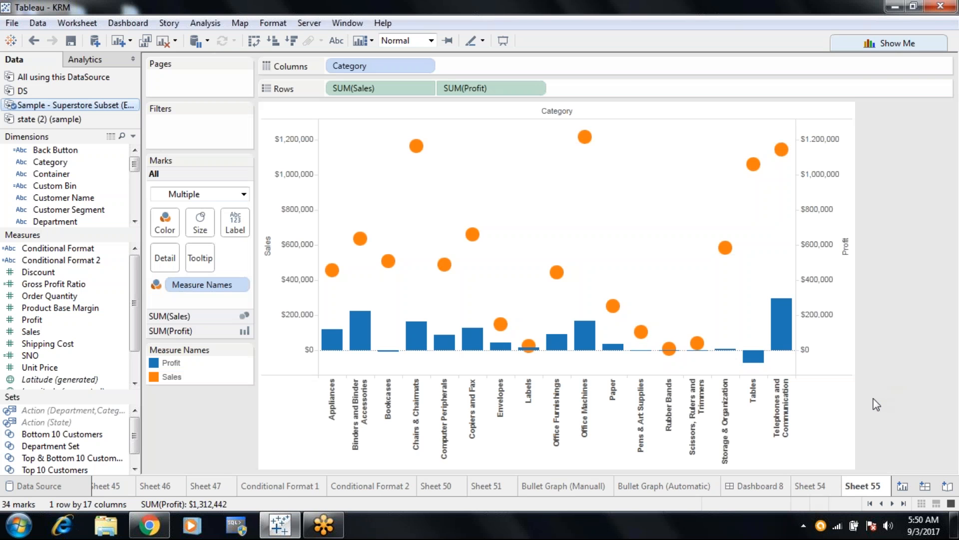
# Rename the original Sheet 54 worksheet as Dual Axes.
pyautogui.doubleClick(810, 486)
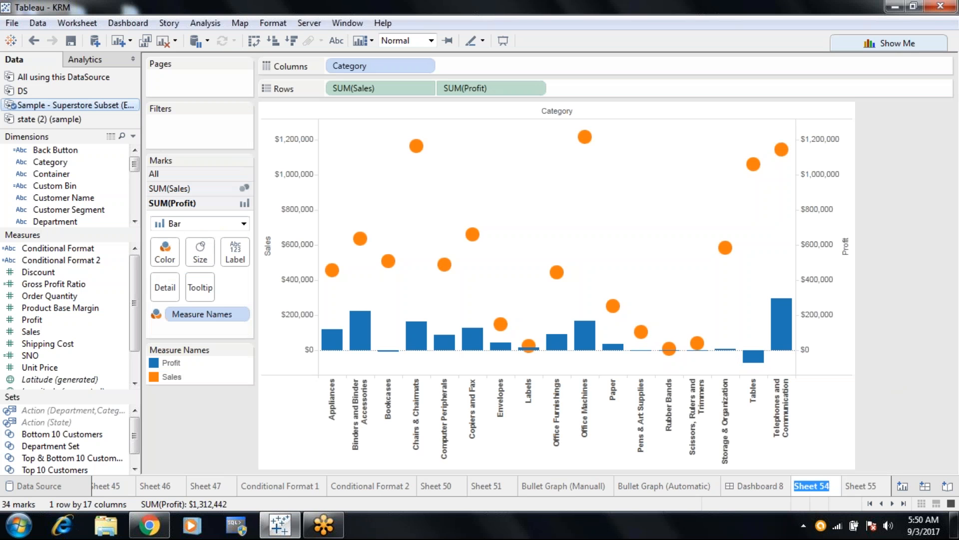
pyautogui.write('Dual Axes')
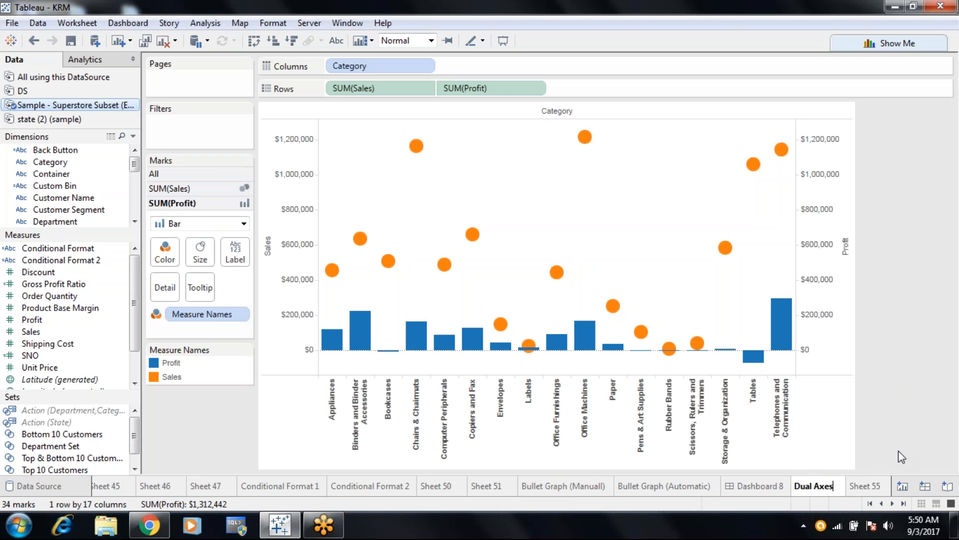
pyautogui.press('Return')
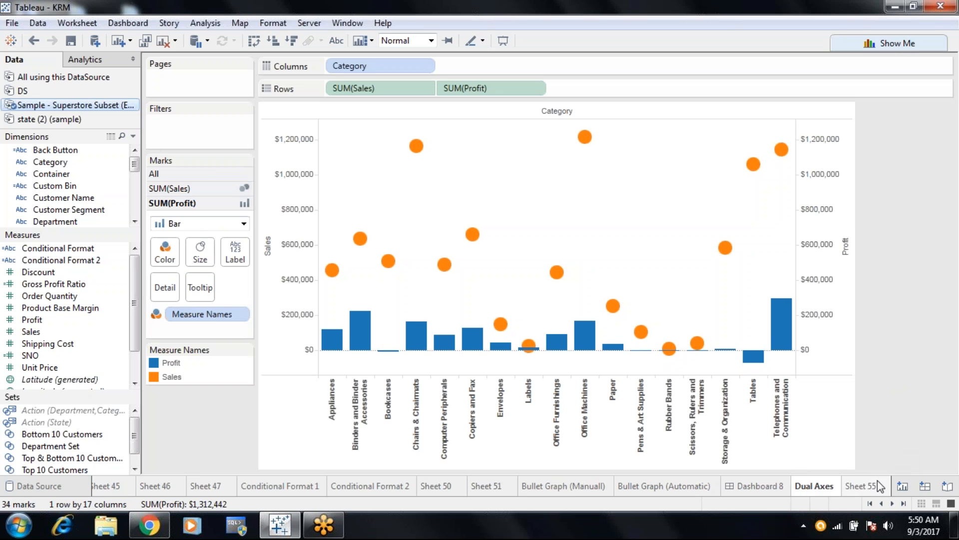
# On Sheet 55, show the SUM(Sales) marks as bars.
pyautogui.click(860, 486)
pyautogui.moveTo(642, 339)
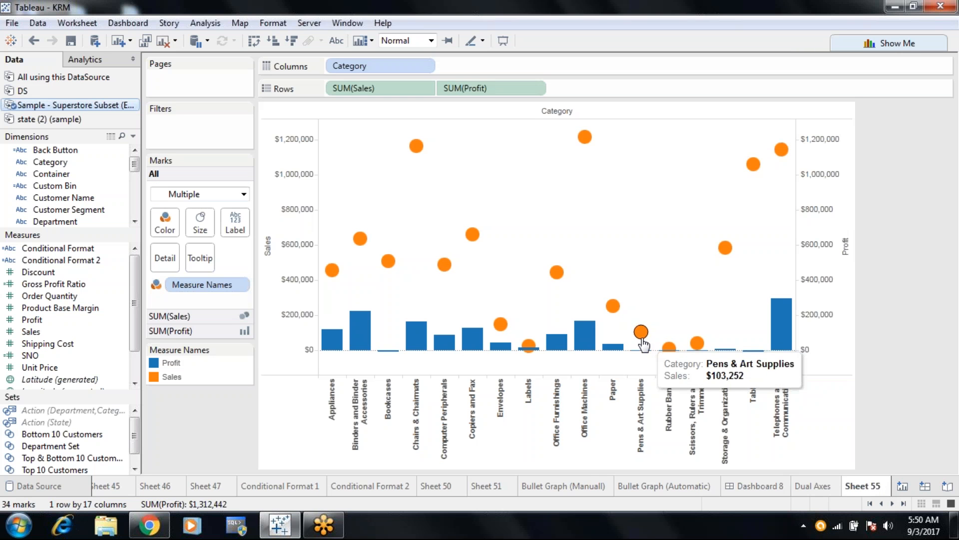
pyautogui.click(220, 312)
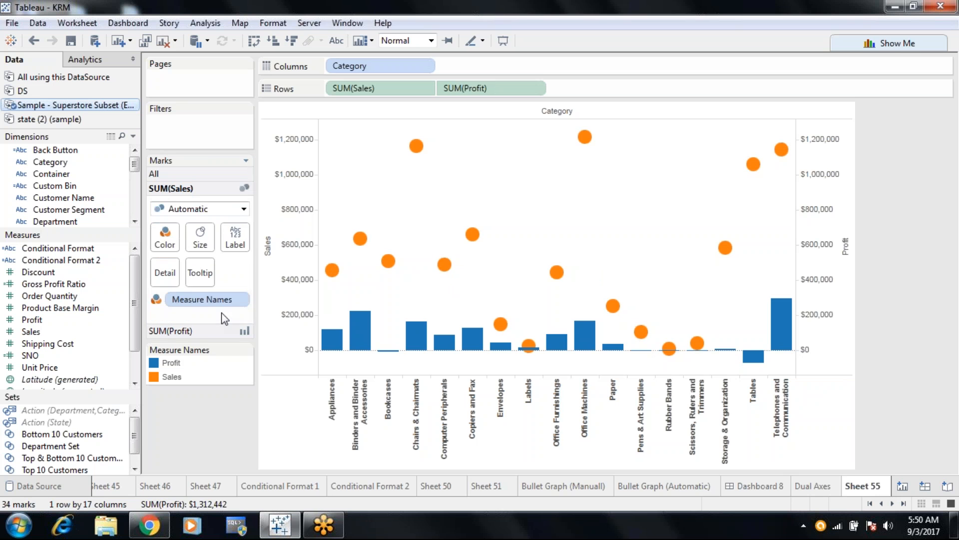
pyautogui.click(245, 208)
pyautogui.click(206, 241)
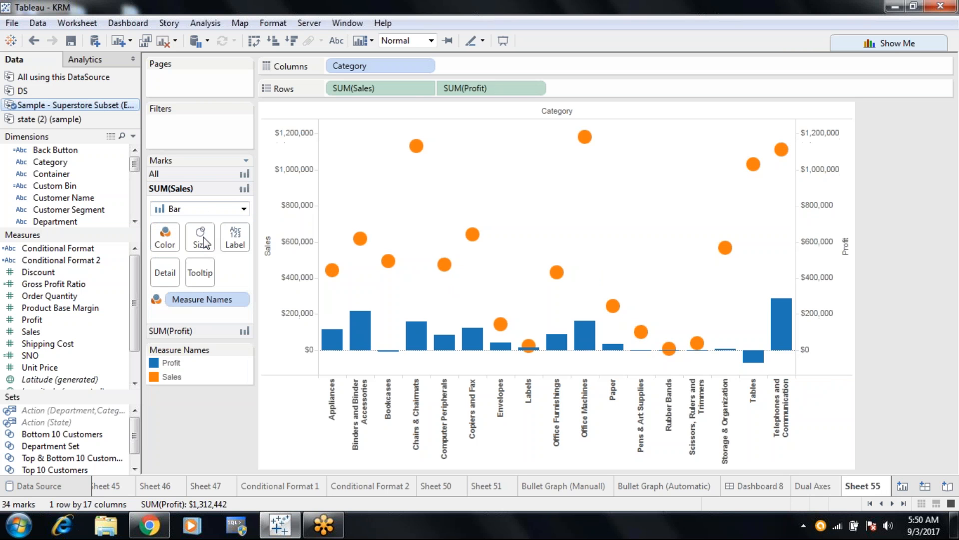
# Change the SUM(Profit) marks on Sheet 55 to a line.
pyautogui.click(185, 332)
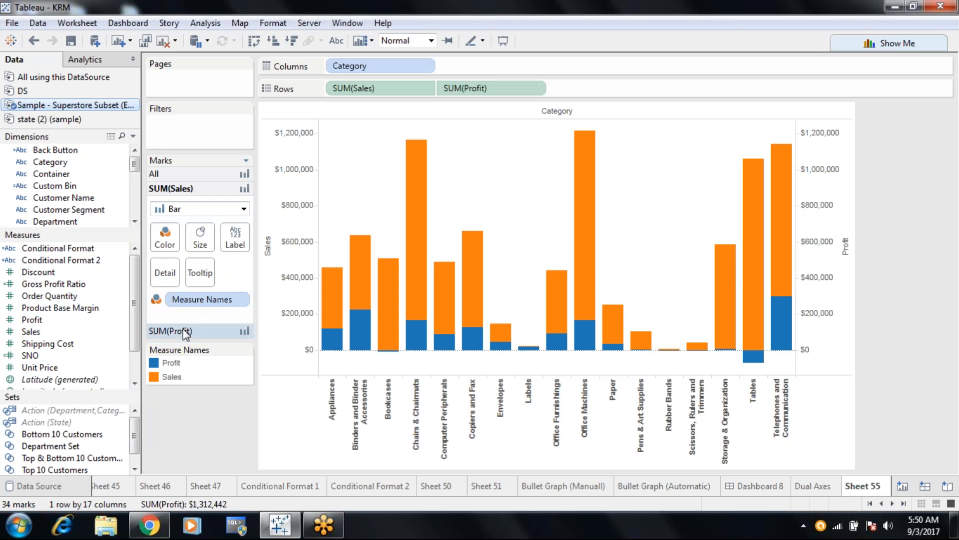
pyautogui.click(243, 225)
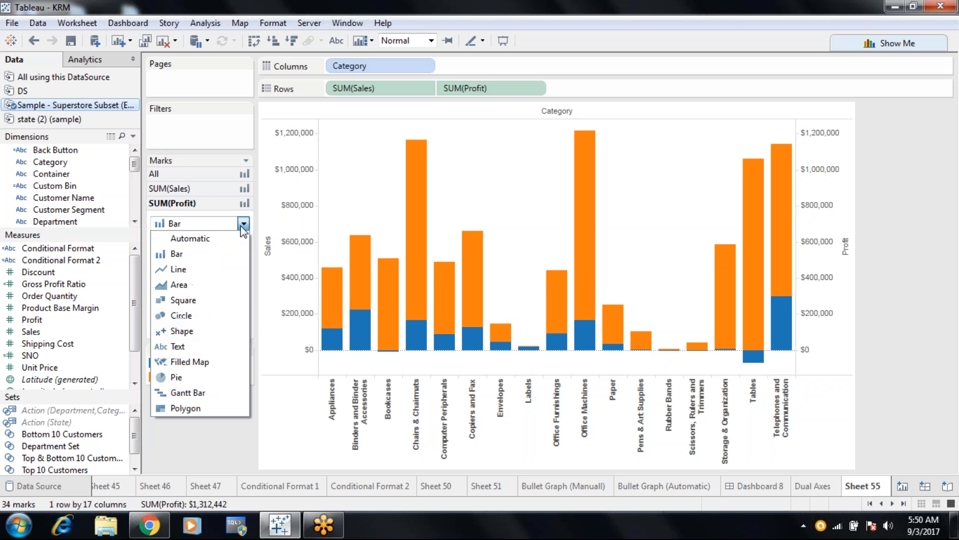
pyautogui.click(204, 272)
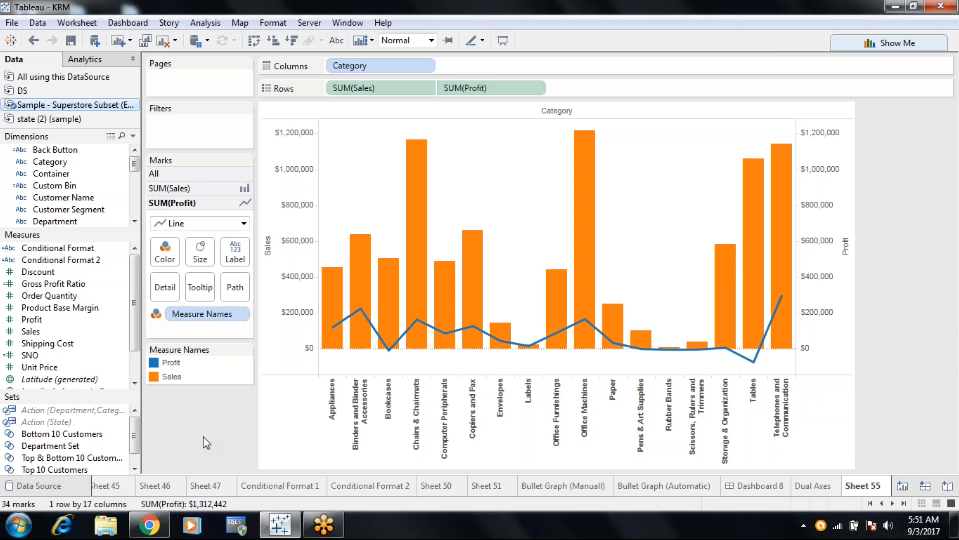
pyautogui.moveTo(349, 319)
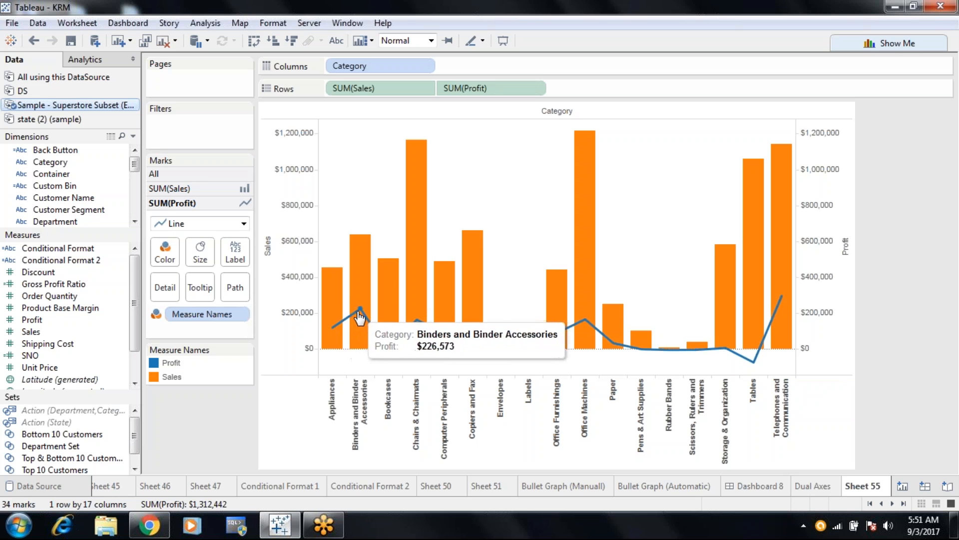
pyautogui.moveTo(385, 344)
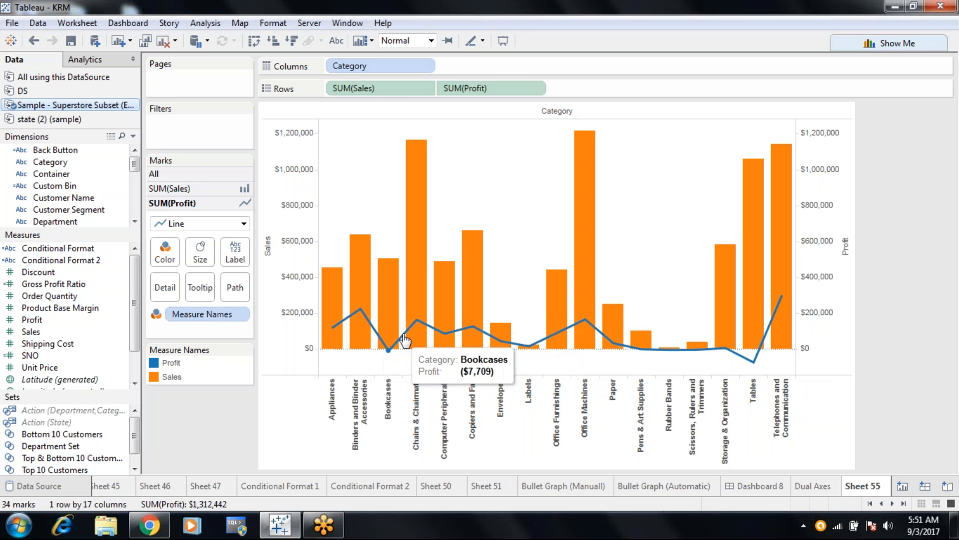
pyautogui.moveTo(464, 331)
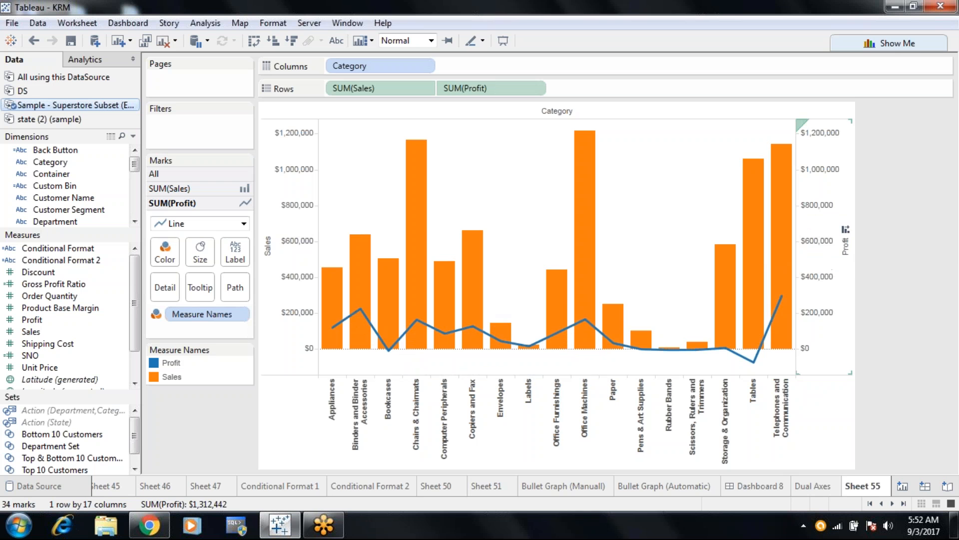
# Move the Profit line marks behind the Sales bars.
pyautogui.rightClick(810, 212)
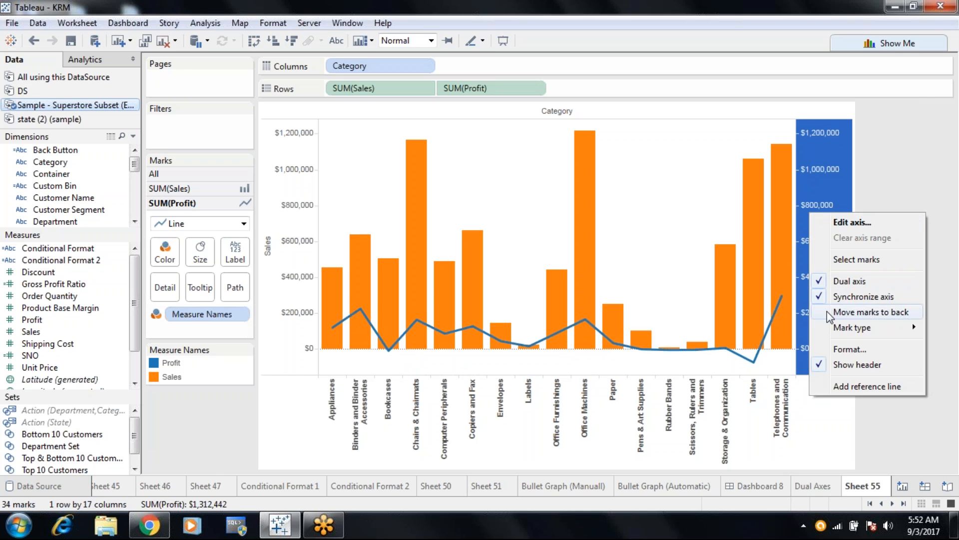
pyautogui.click(828, 314)
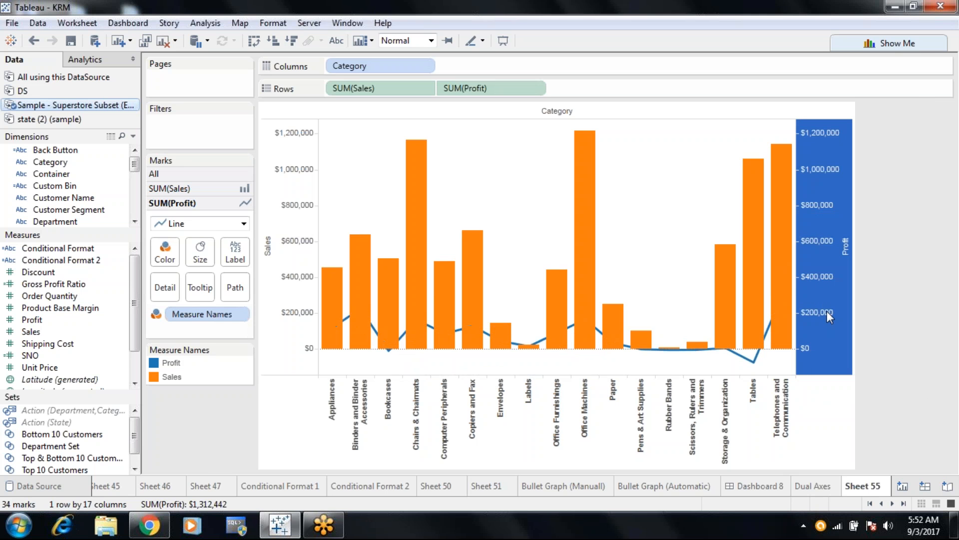
pyautogui.click(826, 297)
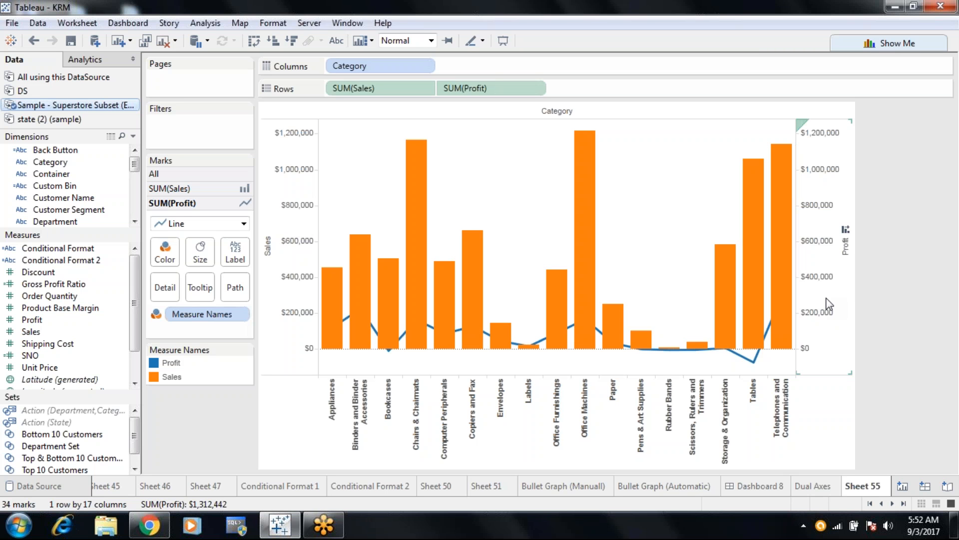
# Rename the Dual Axes worksheet as Dual Axis.
pyautogui.rightClick(812, 487)
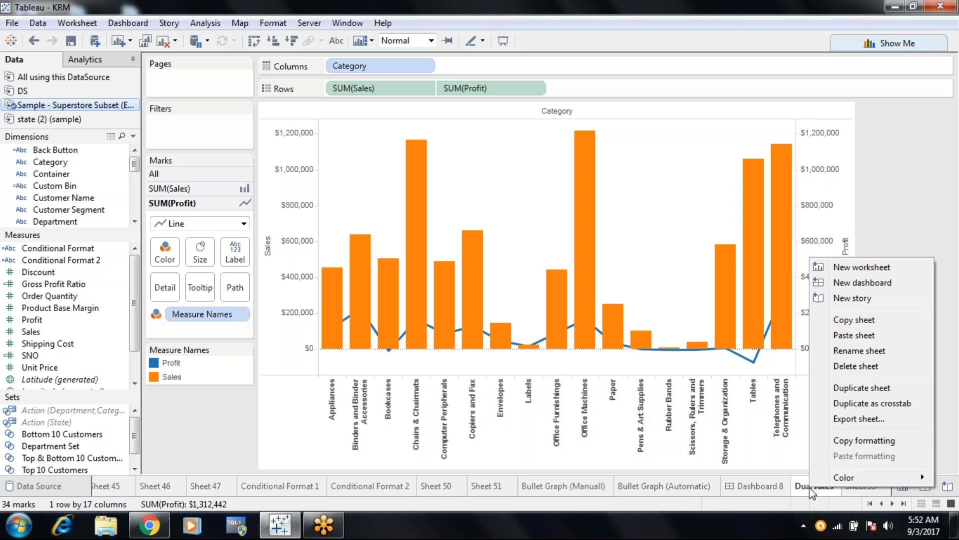
pyautogui.click(859, 351)
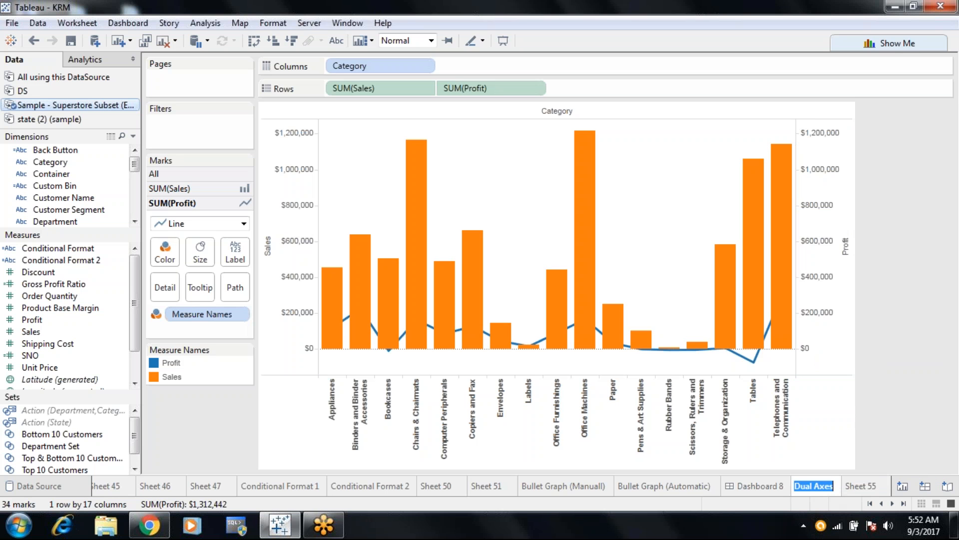
pyautogui.click(831, 488)
pyautogui.press('BackSpace')
pyautogui.write('i')
pyautogui.press('Return')
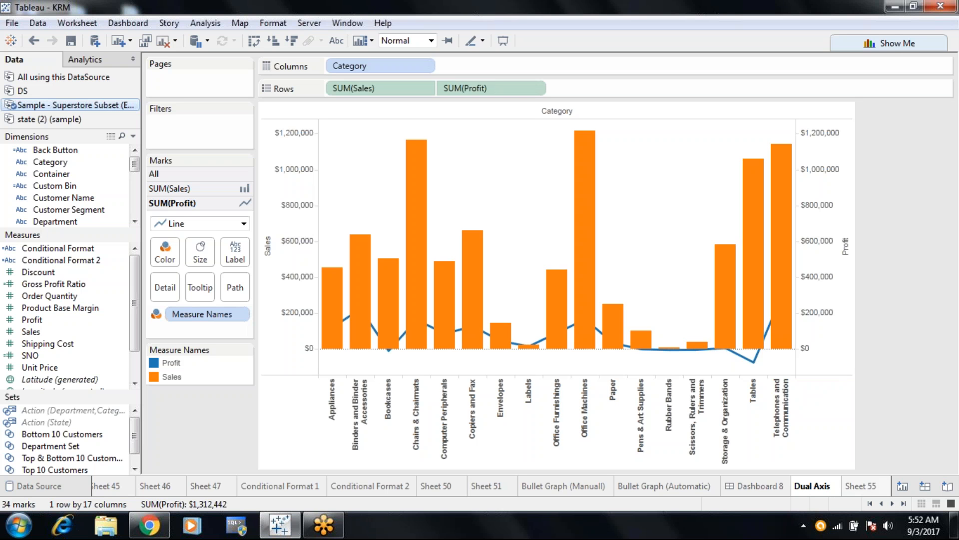
# Return to Sheet 55 and move the Profit line marks to the front of the Sales bars.
pyautogui.click(862, 488)
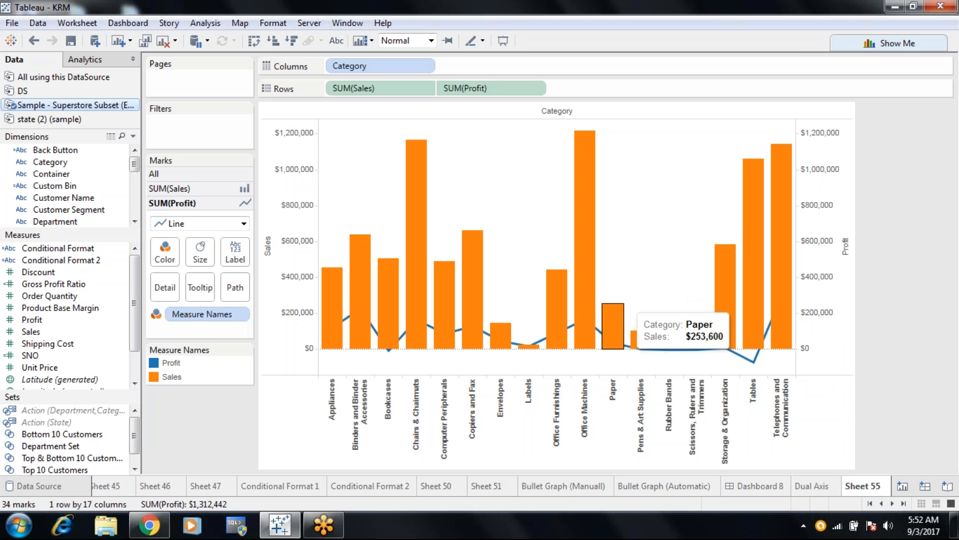
pyautogui.moveTo(587, 326)
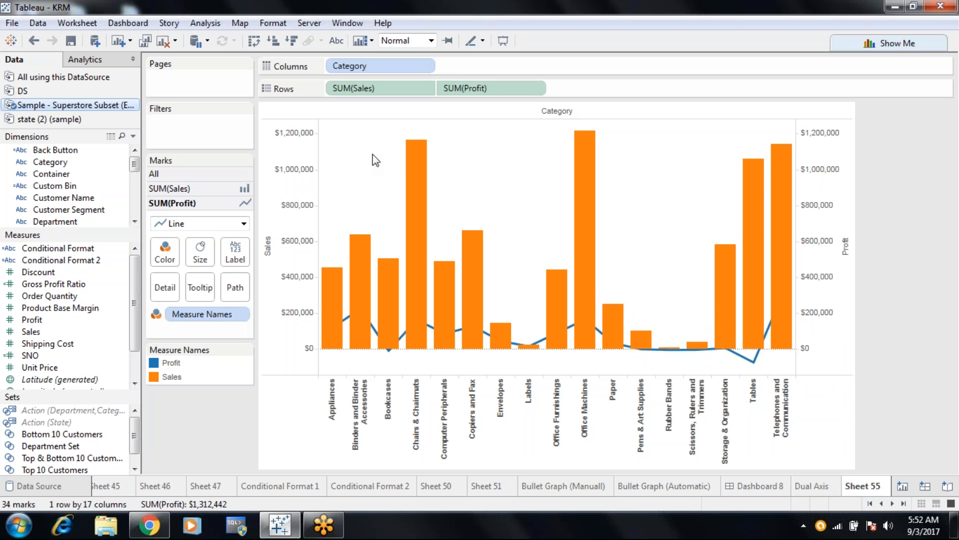
pyautogui.rightClick(820, 188)
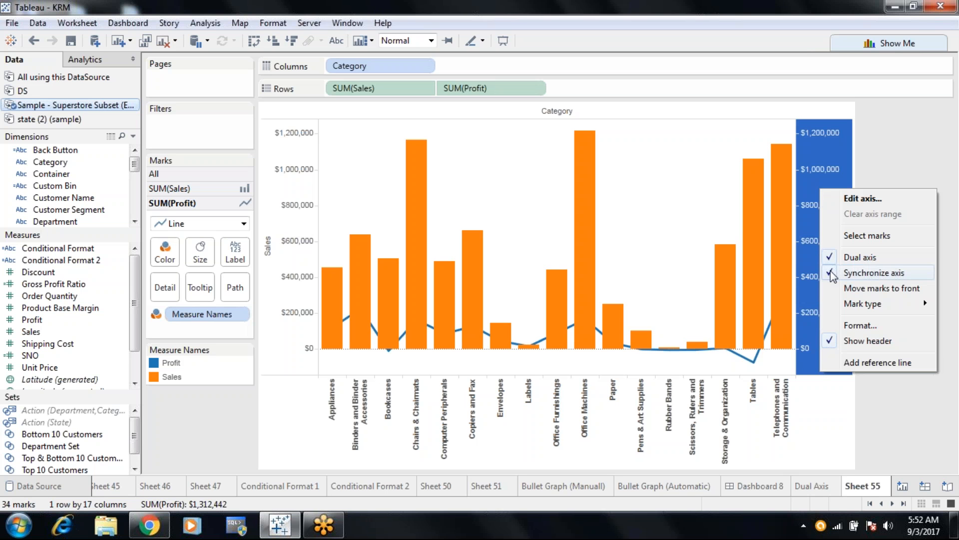
pyautogui.click(837, 288)
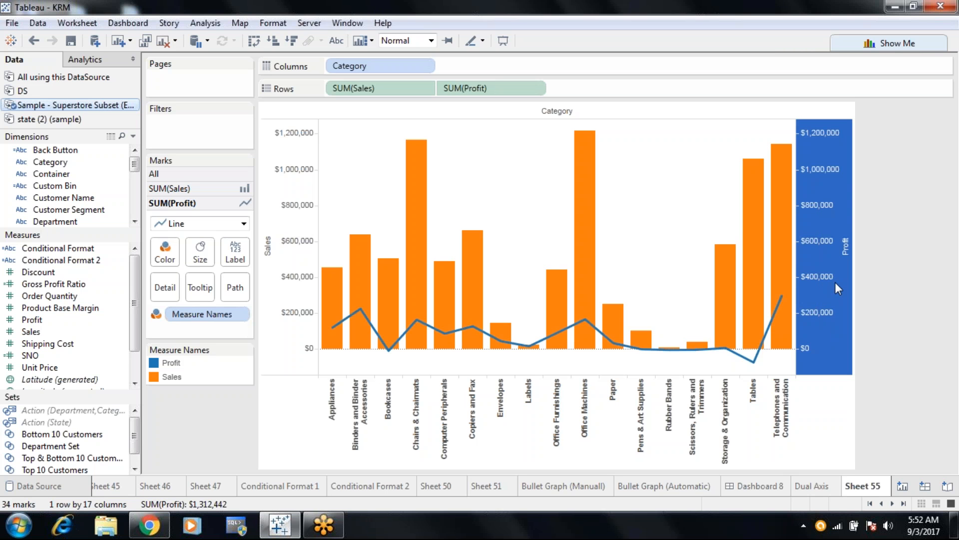
pyautogui.click(826, 265)
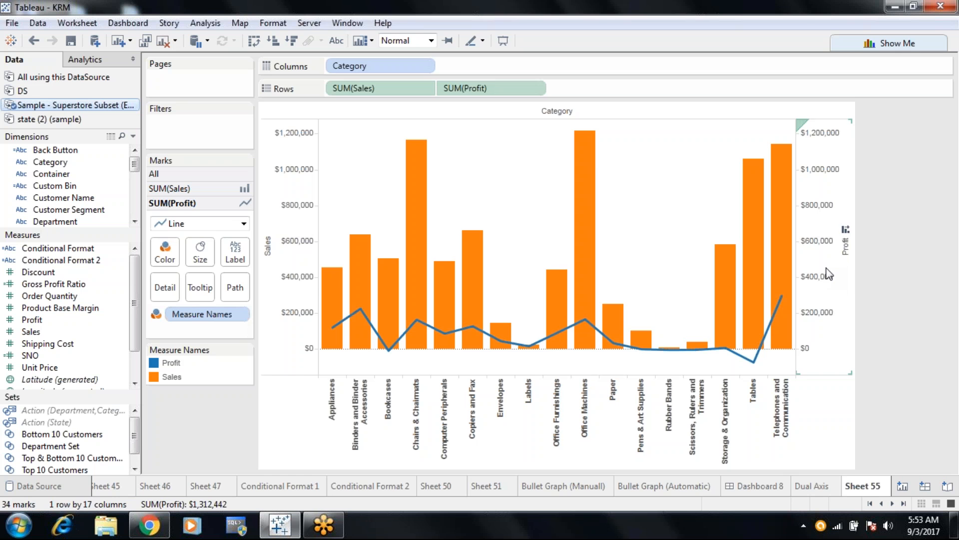
# Create a new worksheet charting Sales by year, with Order Date in Columns and Sales in Rows.
pyautogui.click(903, 486)
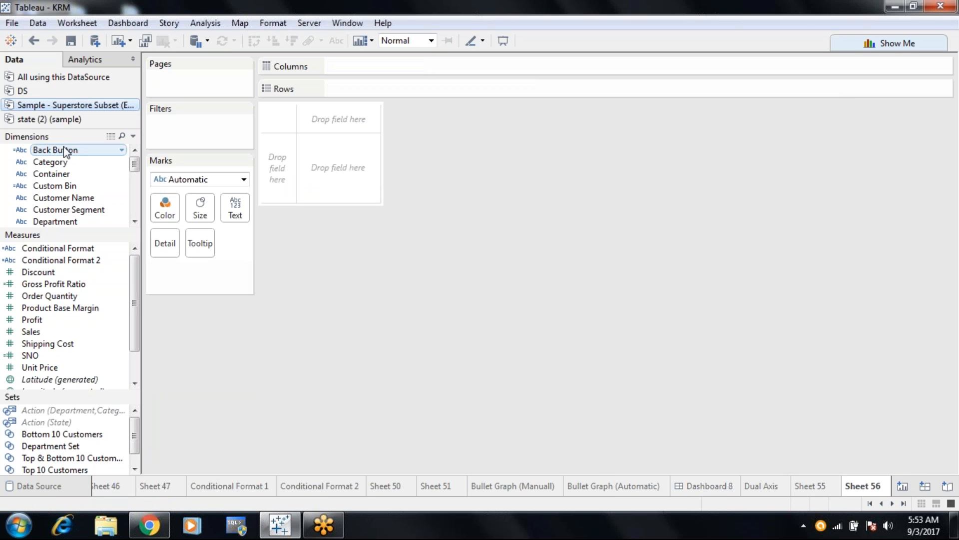
pyautogui.moveTo(61, 230); pyautogui.dragTo(61, 345)
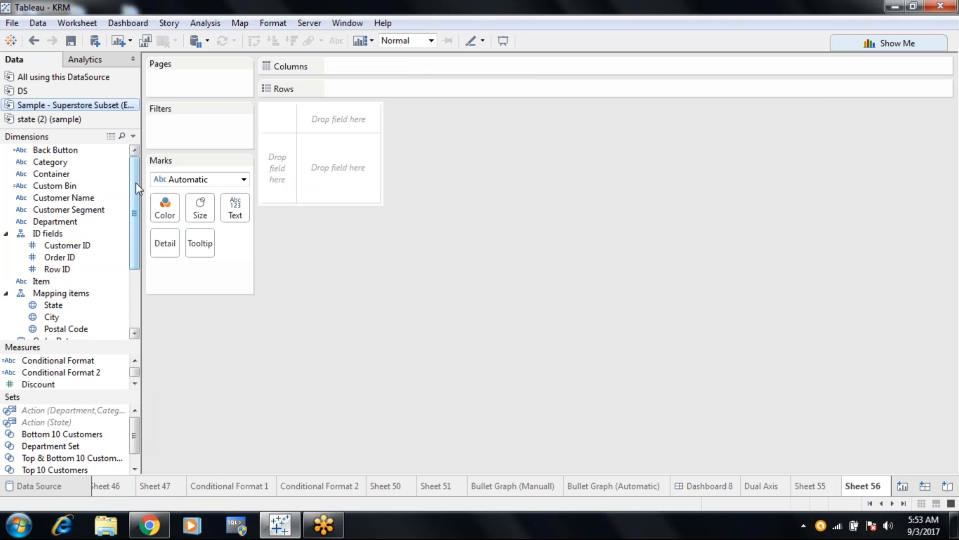
pyautogui.moveTo(136, 182); pyautogui.dragTo(127, 227)
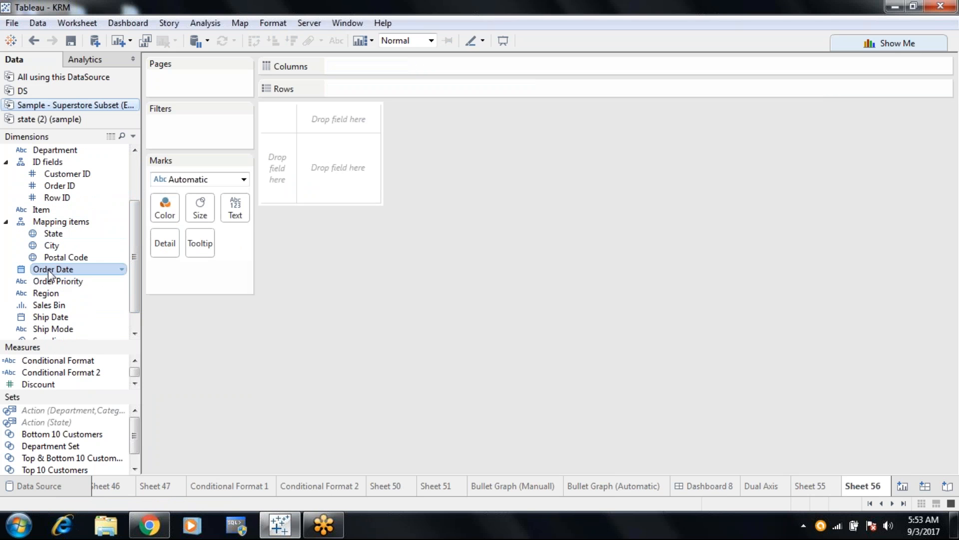
pyautogui.moveTo(49, 270); pyautogui.dragTo(340, 68)
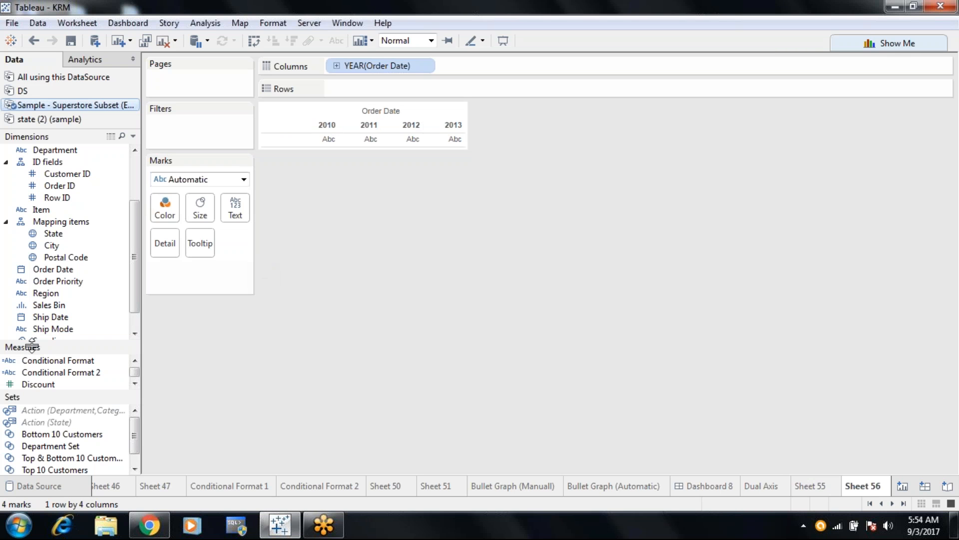
pyautogui.moveTo(31, 303); pyautogui.dragTo(32, 203)
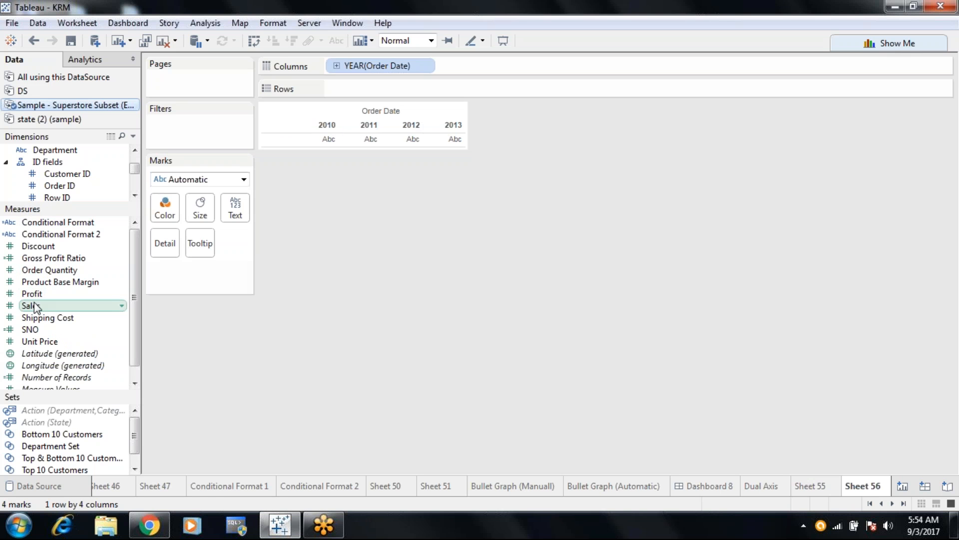
pyautogui.moveTo(34, 306); pyautogui.dragTo(345, 88)
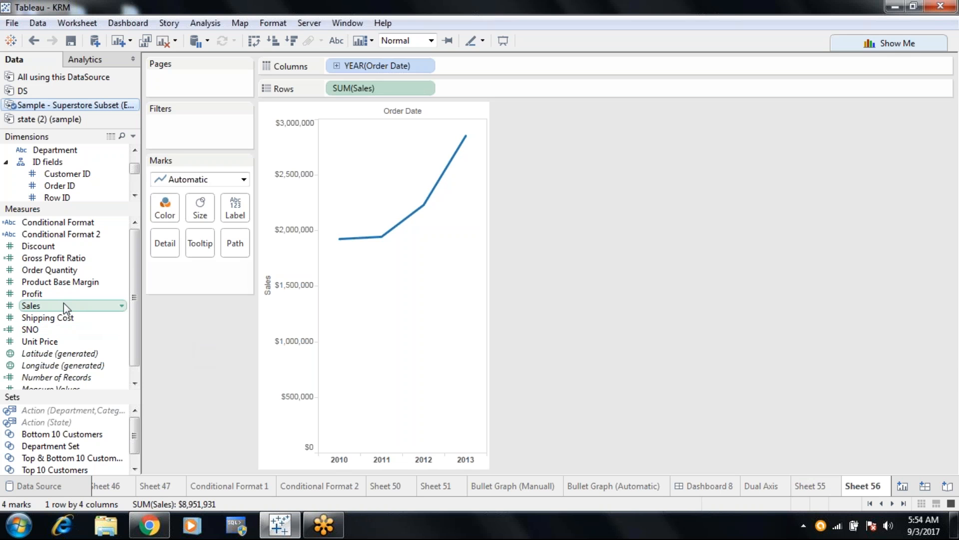
# Add Profit to the yearly Sales chart as a second axis on the opposite side and synchronize the two axes.
pyautogui.moveTo(64, 295)
pyautogui.mouseDown()
pyautogui.moveTo(349, 335)
pyautogui.moveTo(472, 264)
pyautogui.mouseUp()
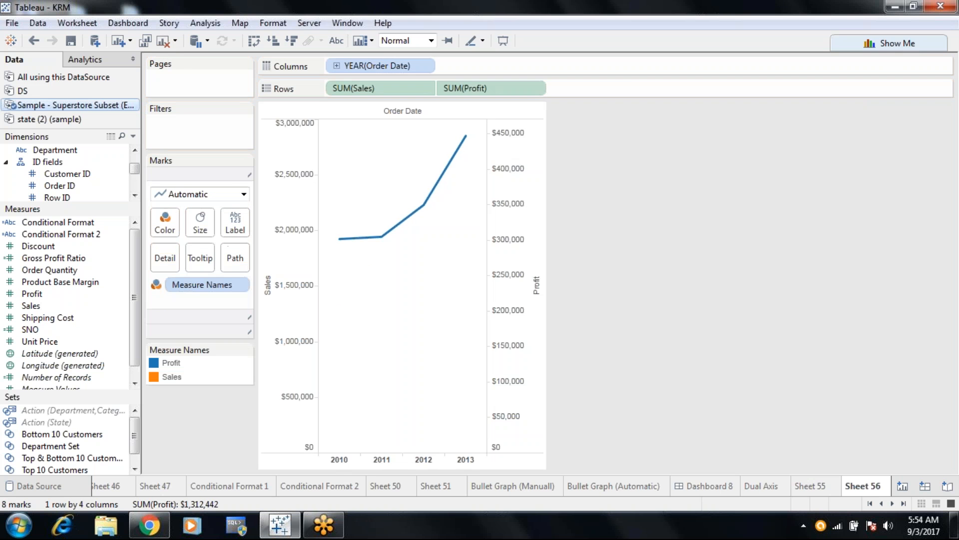
pyautogui.rightClick(499, 253)
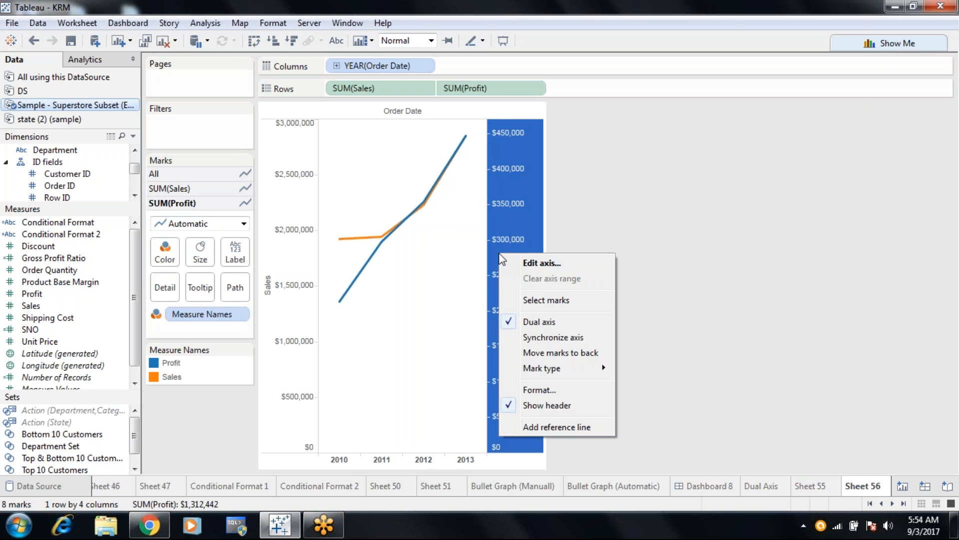
pyautogui.click(550, 337)
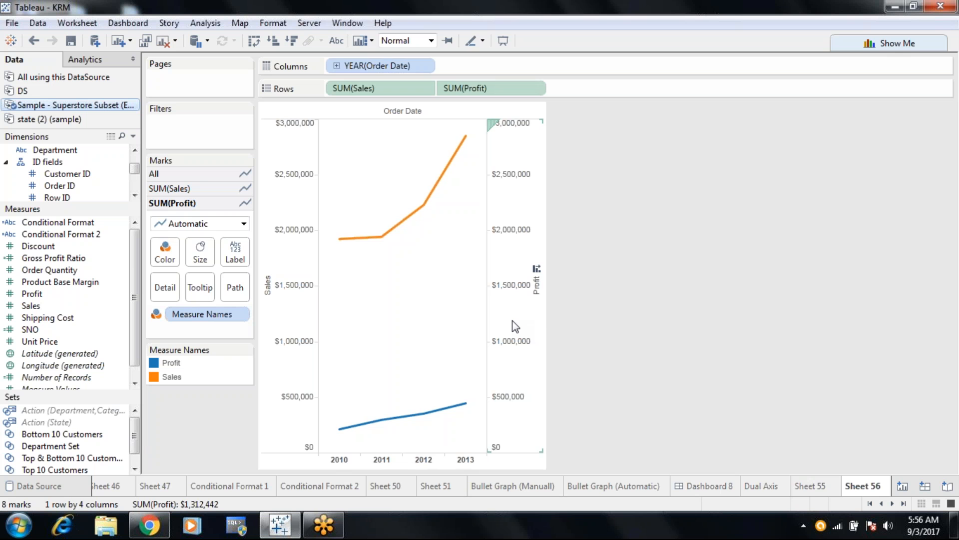
# Rename the Sheet 55 worksheet as Dual Axis 1 and return to Sheet 56.
pyautogui.click(810, 487)
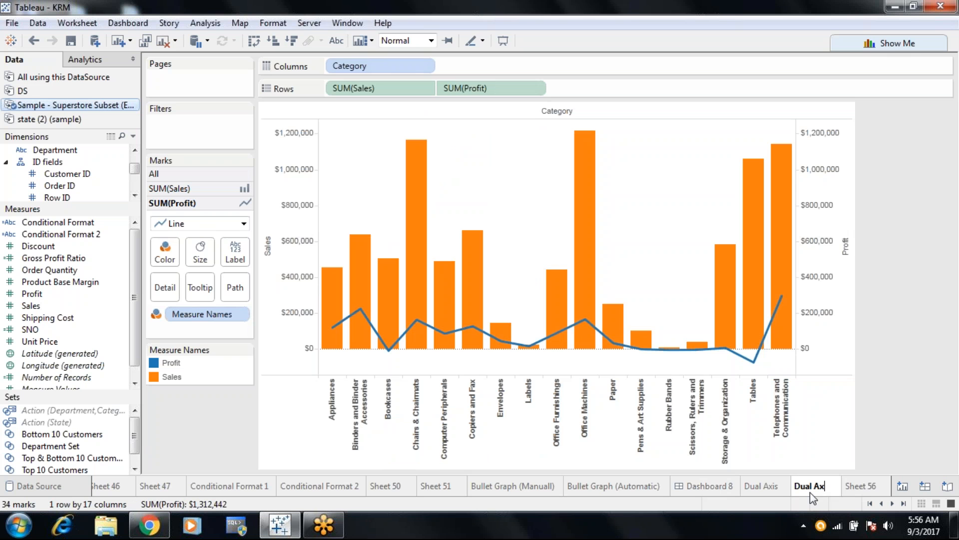
pyautogui.write('Dual Axis 1')
pyautogui.click(865, 491)
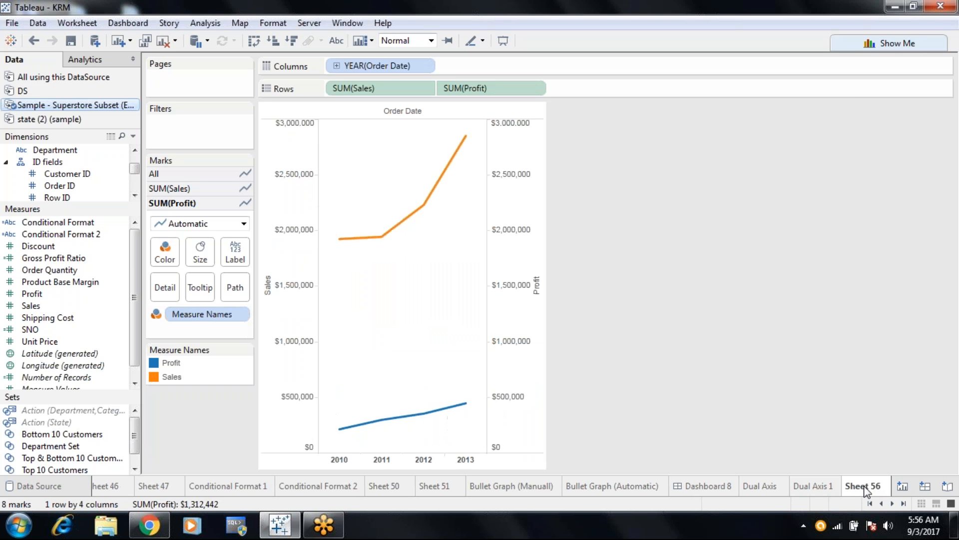
# Rename the Sheet 56 worksheet as Dual Axis 3.
pyautogui.doubleClick(866, 491)
pyautogui.write('Dual Axis')
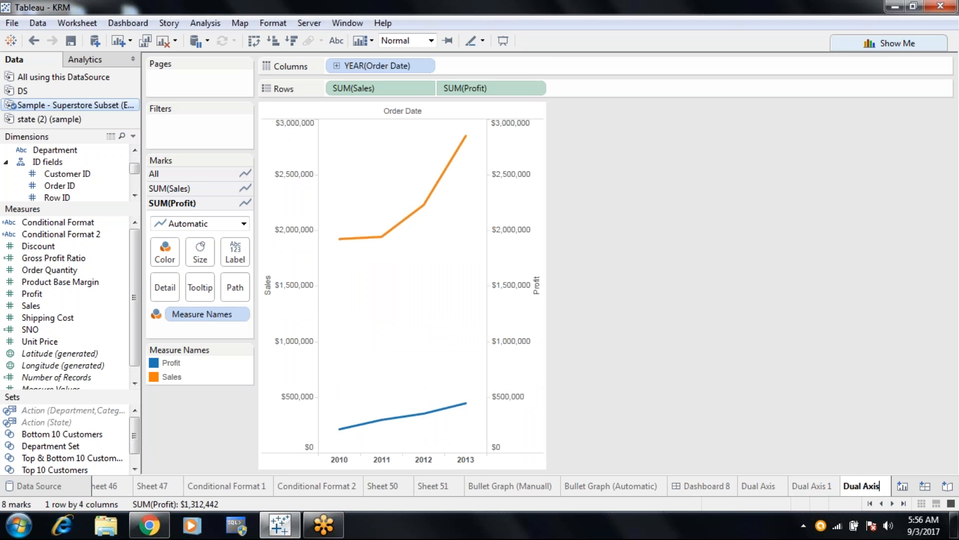
pyautogui.write(' 3')
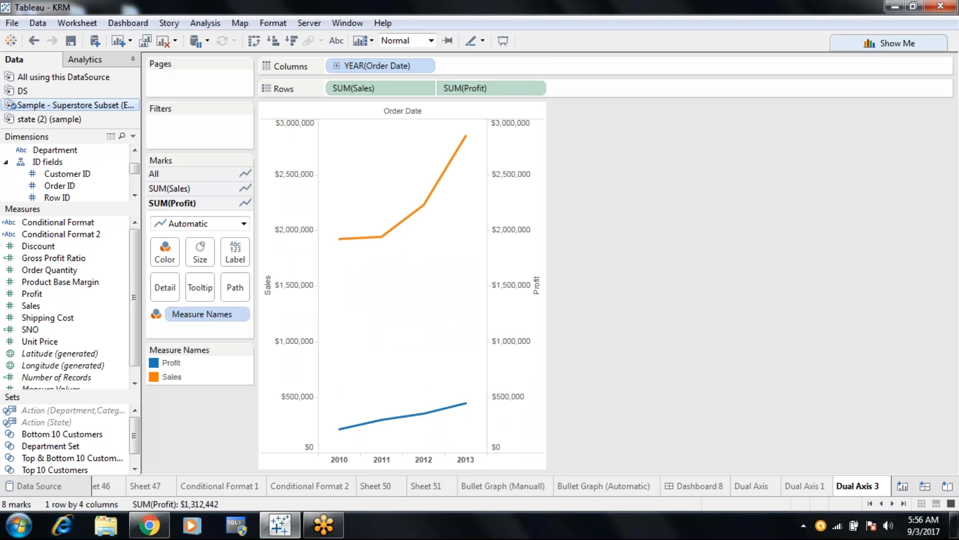
pyautogui.click(893, 428)
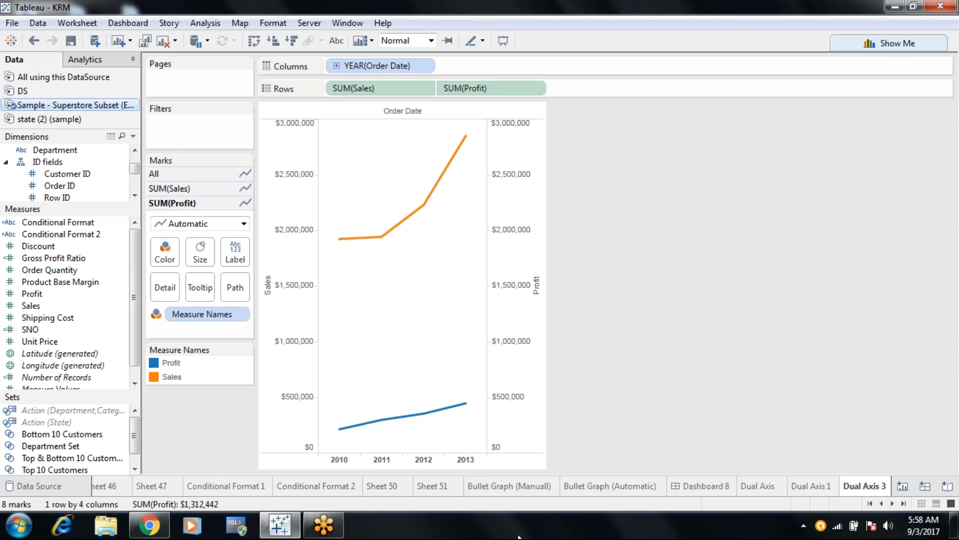
# Switch to a new blank drawing in Paint, maximize its window and choose the Line tool.
pyautogui.click(19, 526)
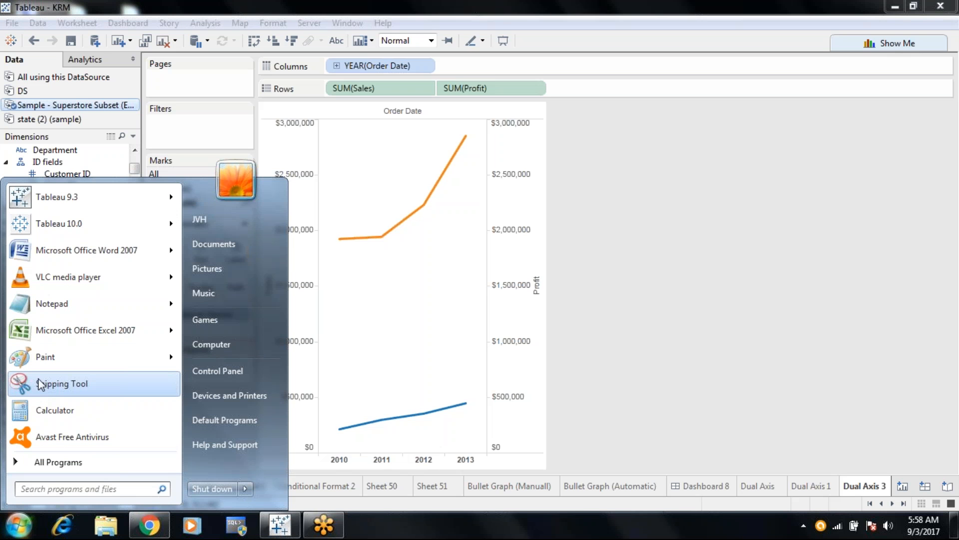
pyautogui.click(45, 357)
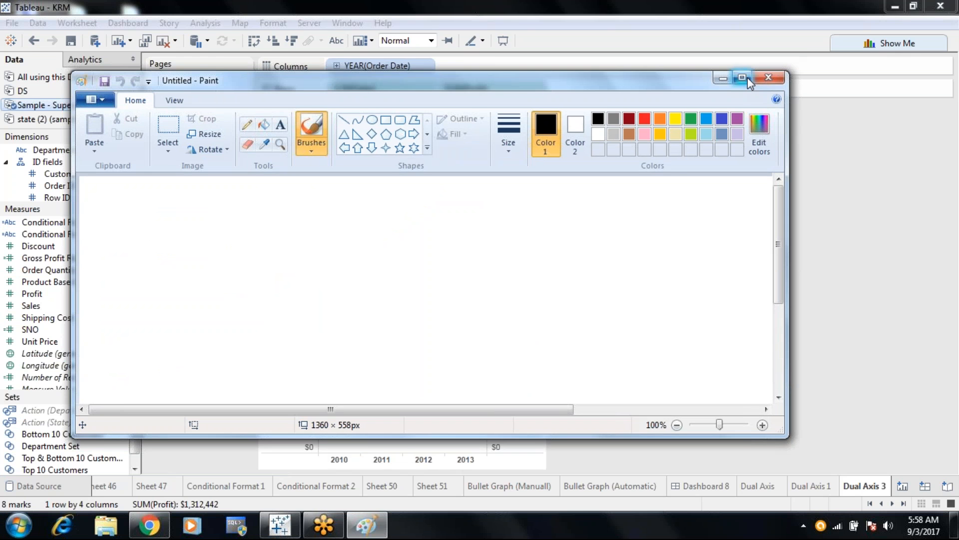
pyautogui.click(747, 77)
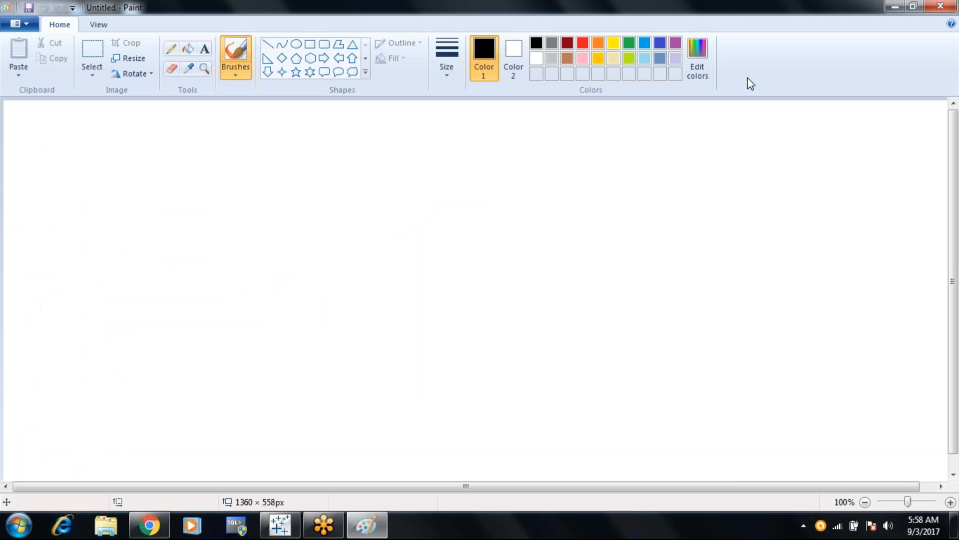
pyautogui.click(267, 45)
pyautogui.moveTo(231, 176); pyautogui.dragTo(226, 282)
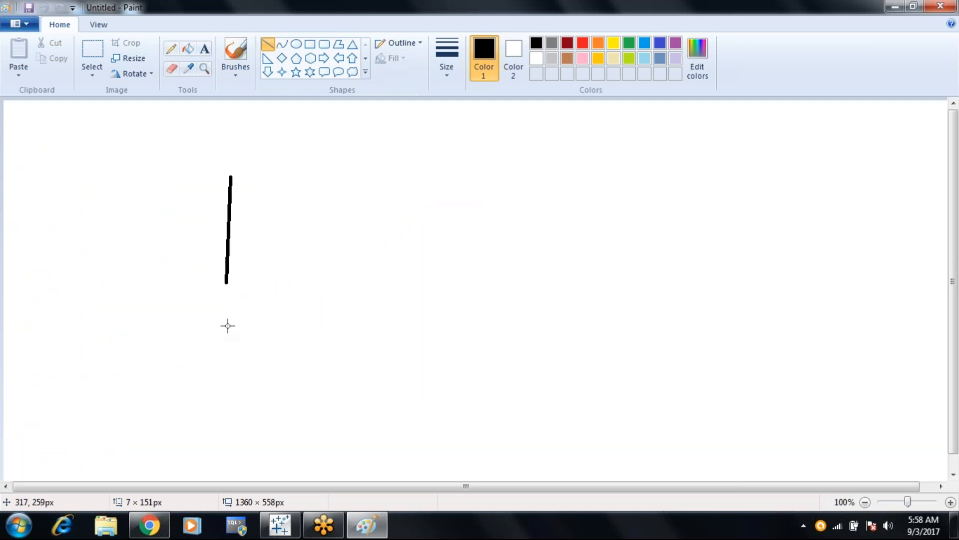
pyautogui.moveTo(228, 325); pyautogui.dragTo(231, 423)
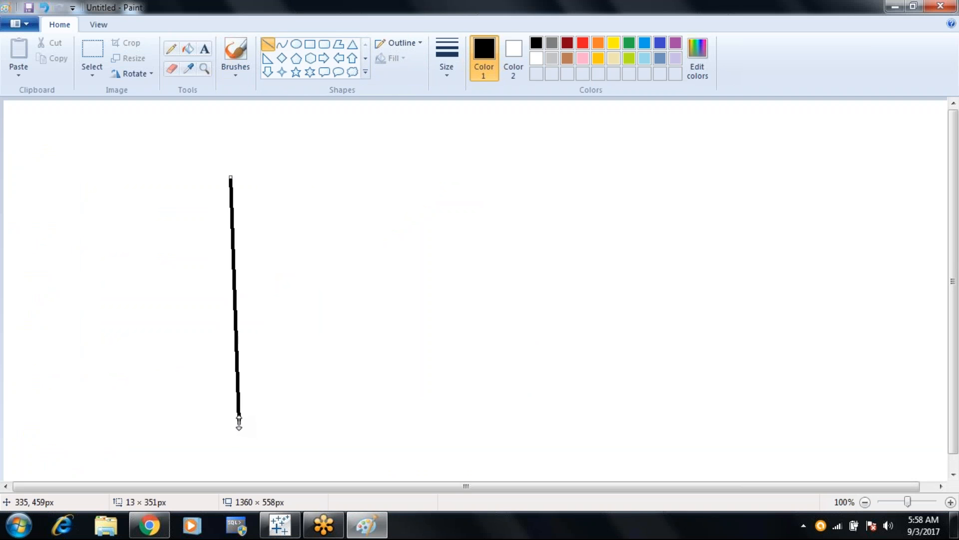
pyautogui.hotkey('ctrl', 'z')
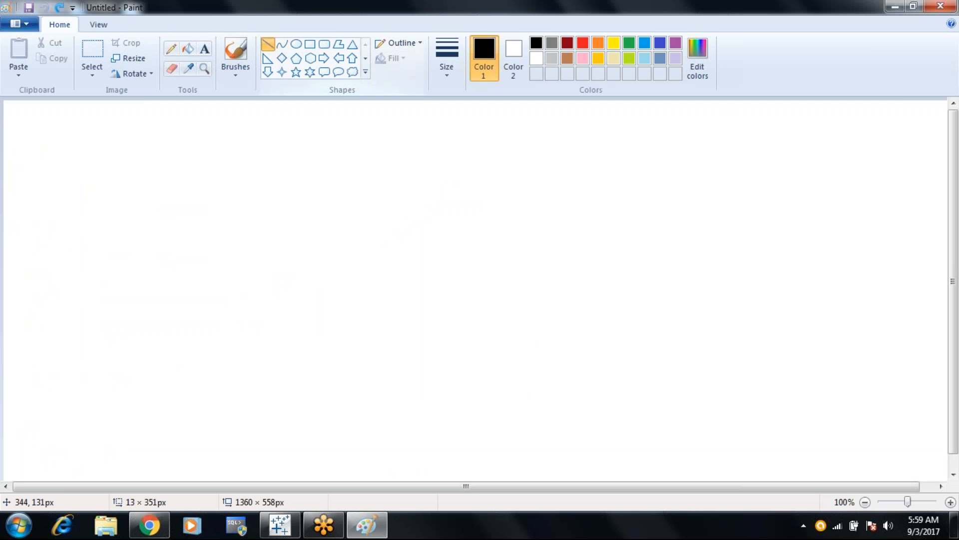
# Draw L-shaped chart axes from a vertical line about 297 px tall and a horizontal line about 538 px long at its base.
pyautogui.moveTo(233, 219)
pyautogui.mouseDown()
pyautogui.moveTo(225, 374)
pyautogui.moveTo(233, 426)
pyautogui.mouseUp()
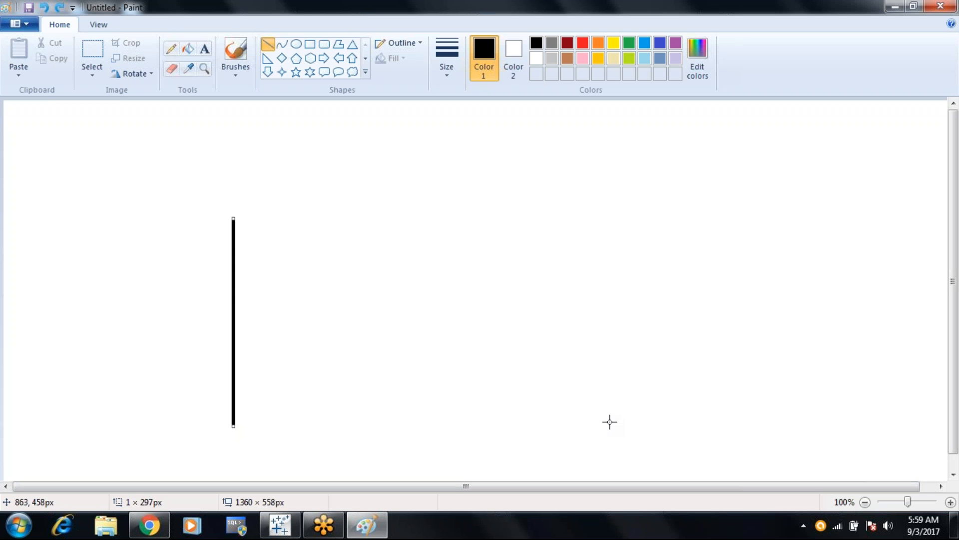
pyautogui.moveTo(609, 422); pyautogui.dragTo(233, 423)
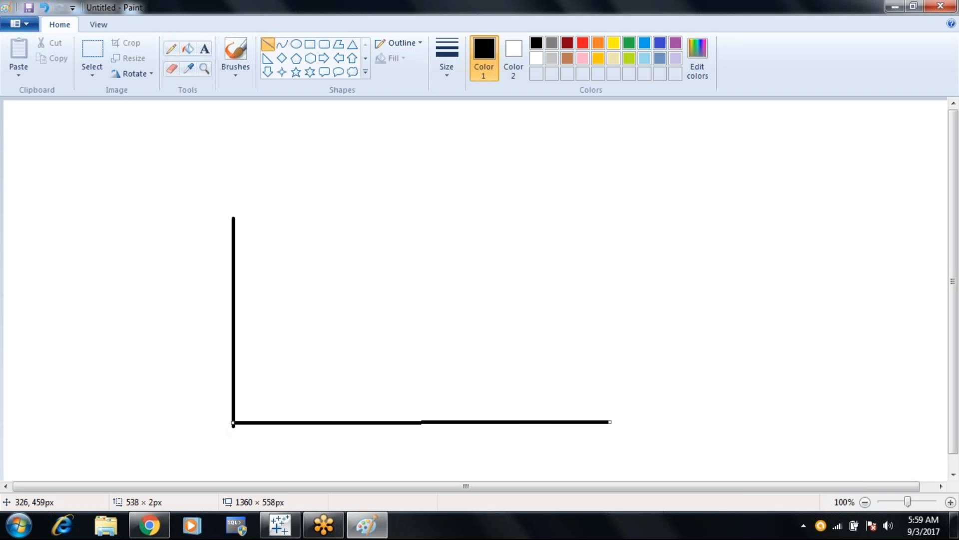
# Draw three rectangular bars standing on the horizontal axis, about 53 × 247, 71 × 206 and 77 × 307 px from first to third.
pyautogui.click(313, 46)
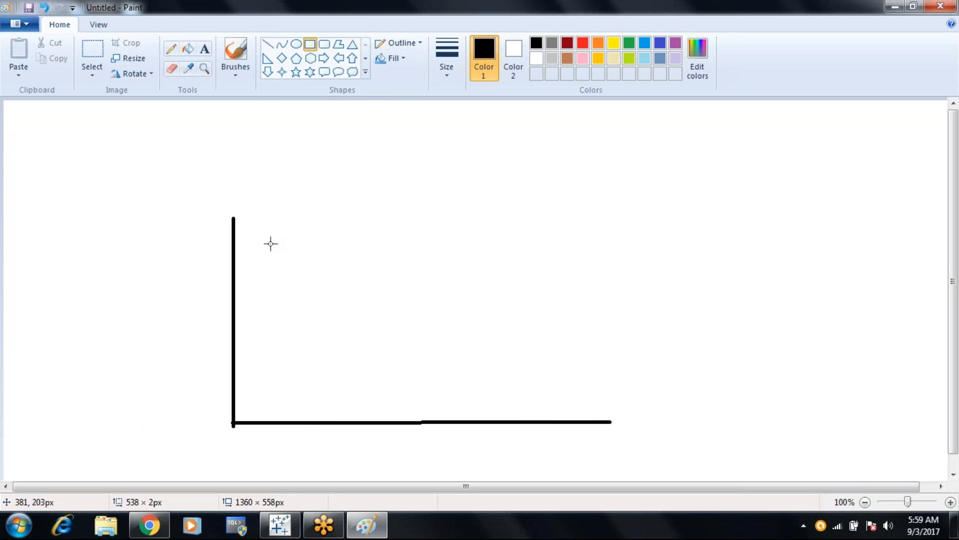
pyautogui.moveTo(269, 249); pyautogui.dragTo(306, 422)
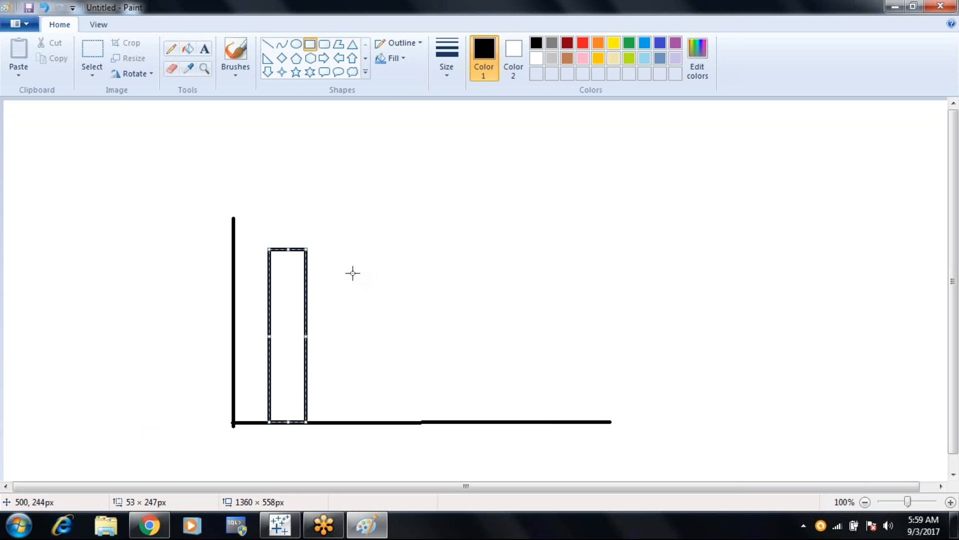
pyautogui.moveTo(349, 277); pyautogui.dragTo(398, 421)
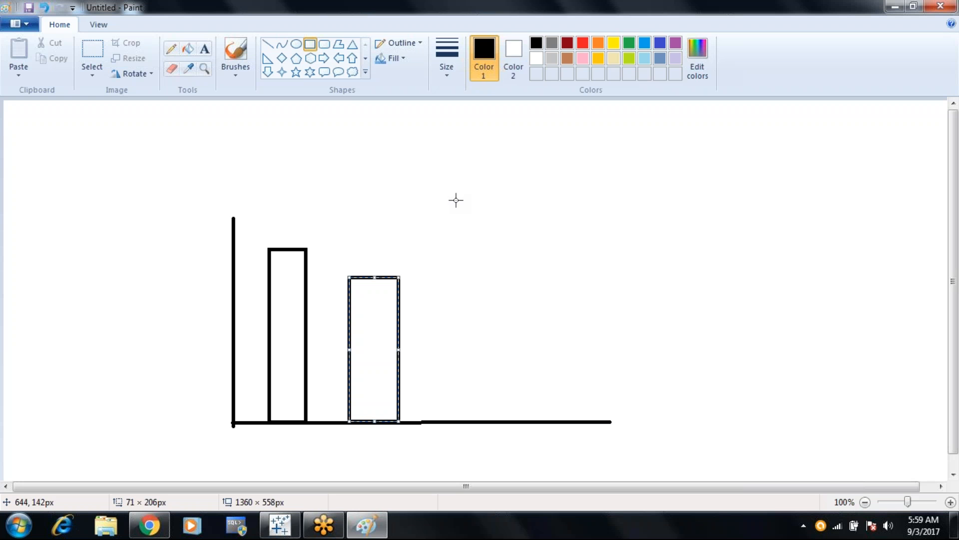
pyautogui.moveTo(455, 206); pyautogui.dragTo(509, 423)
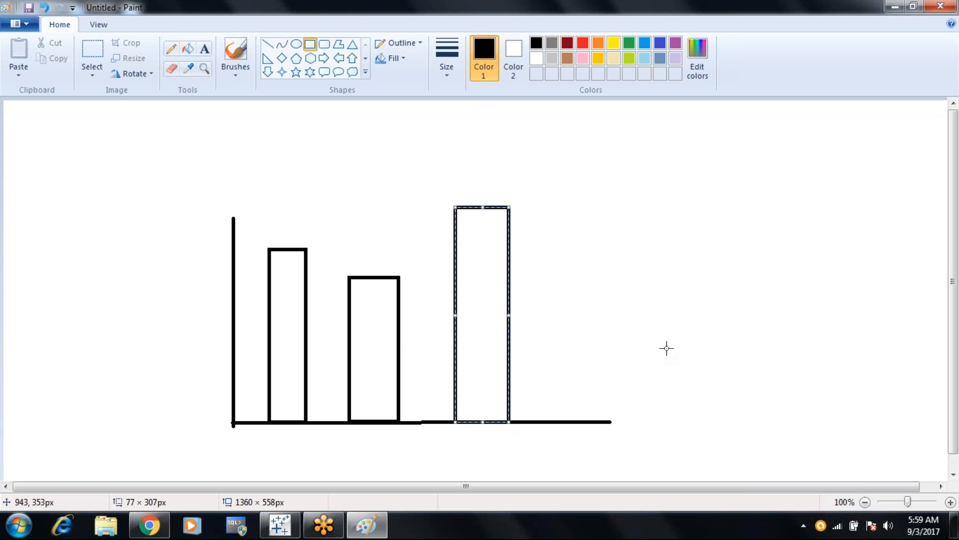
pyautogui.click(730, 300)
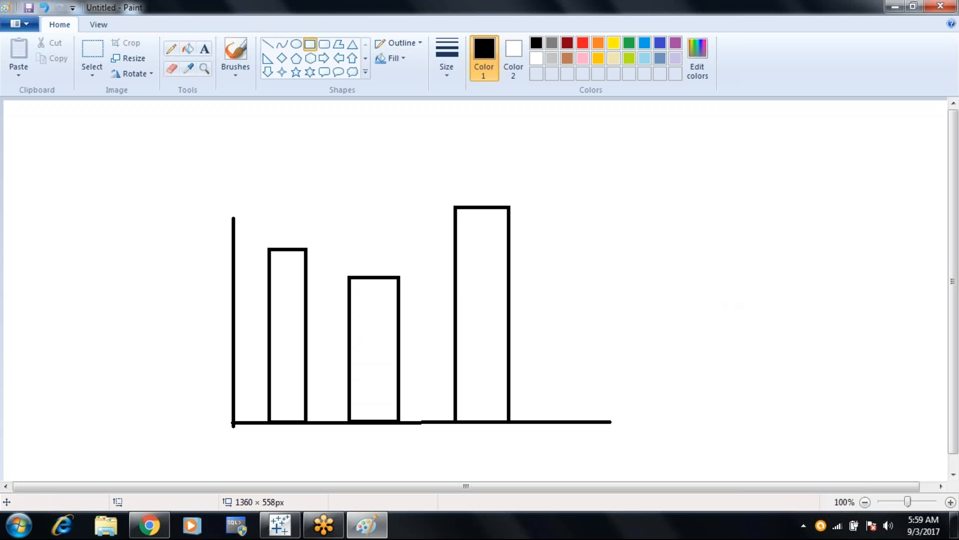
# Add the text labels Tech, Office and Furniture below the horizontal axis, one under each bar.
pyautogui.click(203, 49)
pyautogui.moveTo(263, 433); pyautogui.dragTo(550, 457)
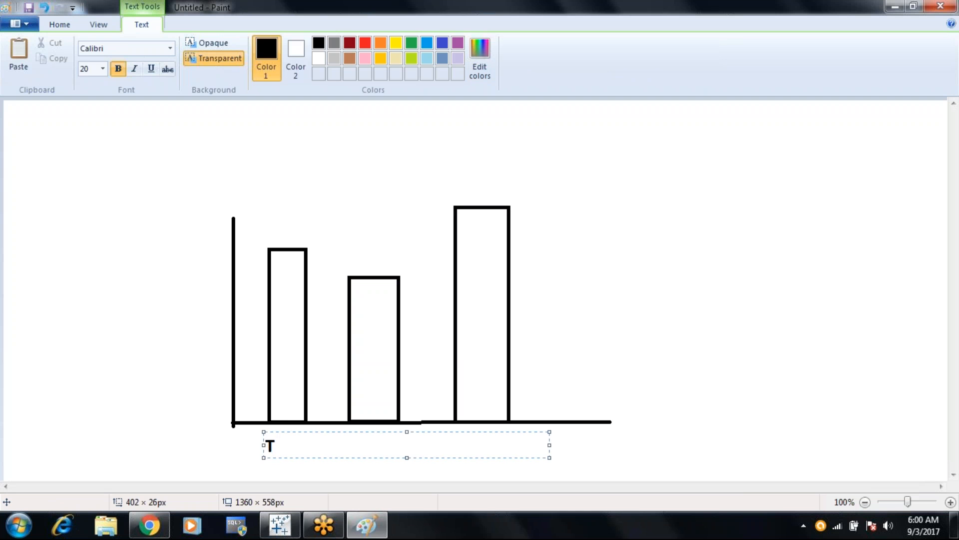
pyautogui.write('Tech                Office        ')
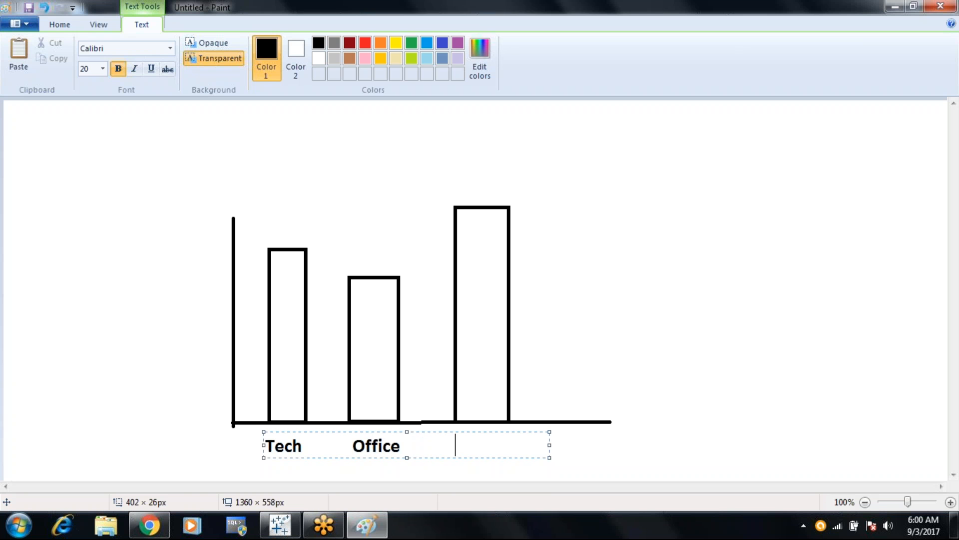
pyautogui.write('             Furniture')
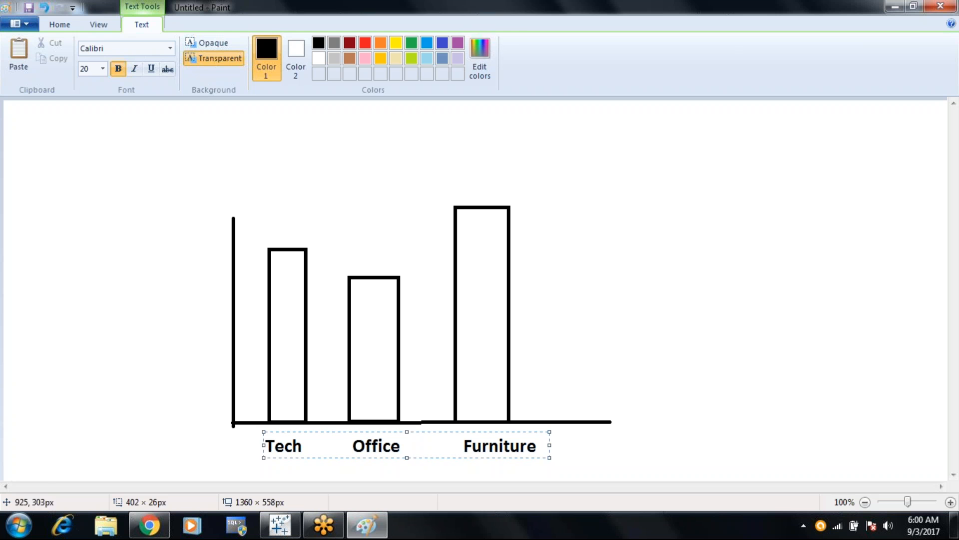
pyautogui.click(709, 278)
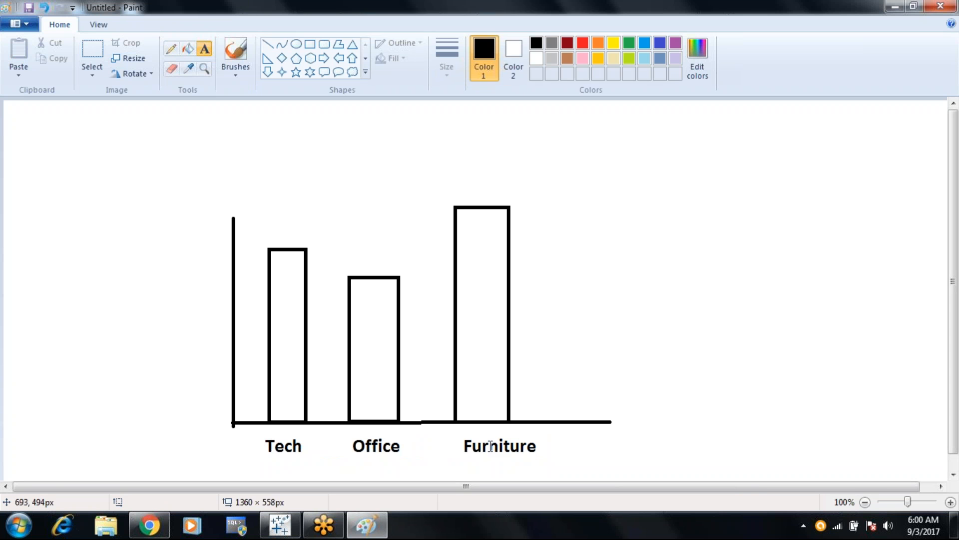
# Draw a diamond about 46 × 48 px above the Tech bar and a hexagon about 59 × 57 px above the Office bar.
pyautogui.click(283, 60)
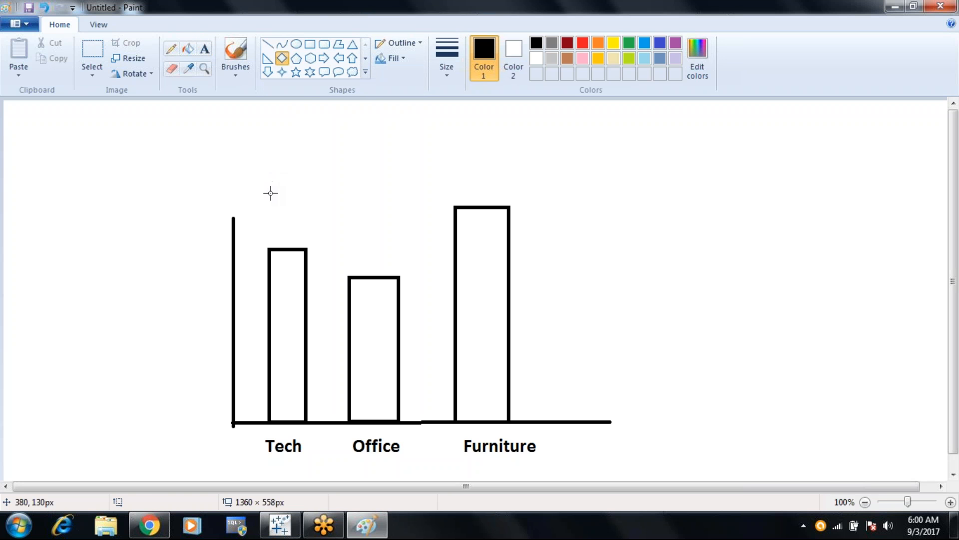
pyautogui.moveTo(268, 195); pyautogui.dragTo(300, 229)
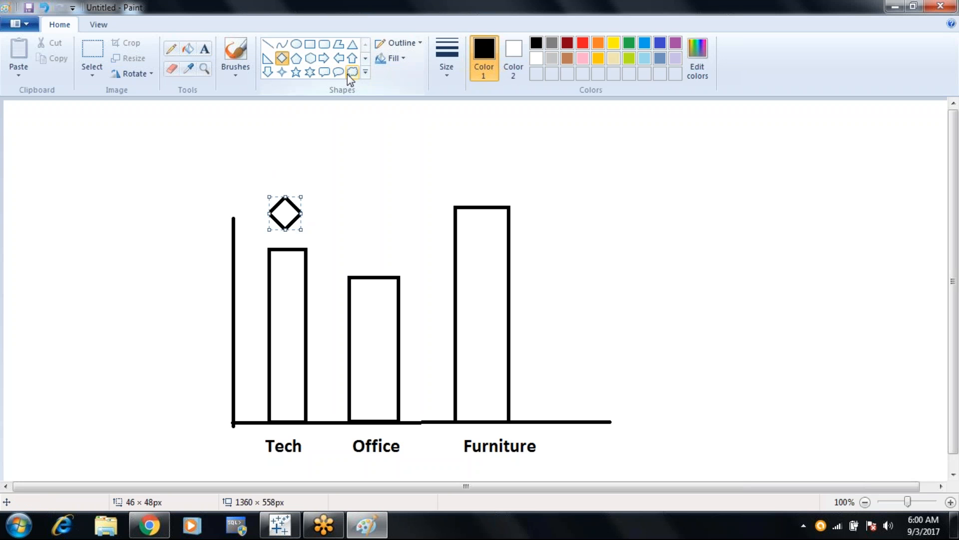
pyautogui.click(311, 59)
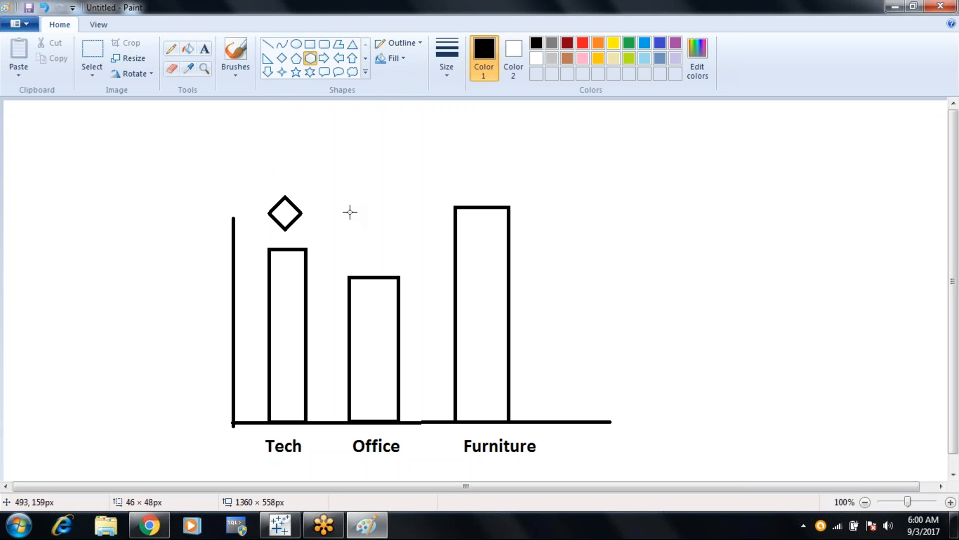
pyautogui.moveTo(349, 212); pyautogui.dragTo(390, 251)
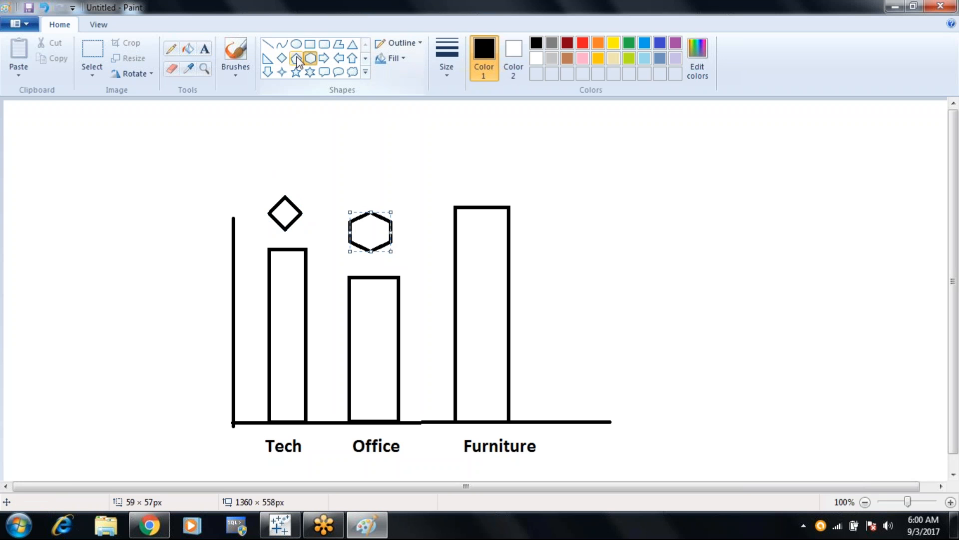